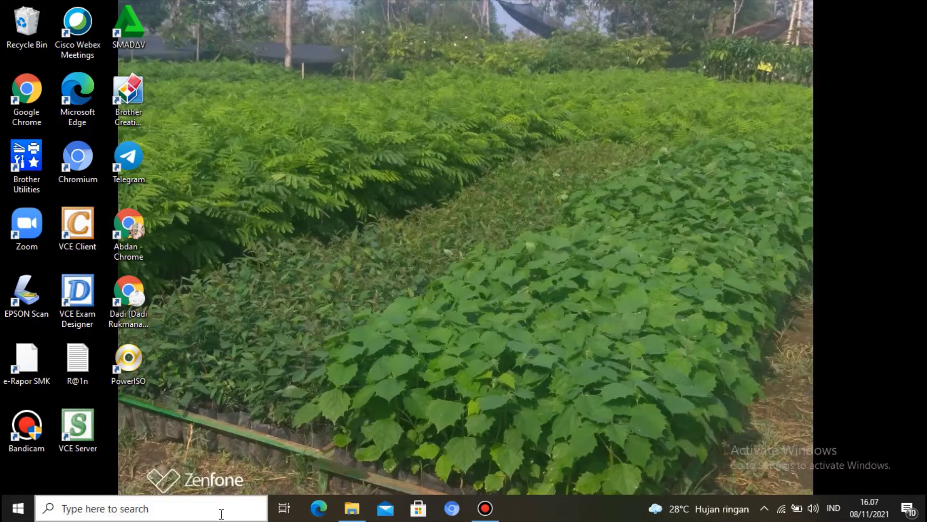
Launch Word 2019 from the taskbar search and dismiss the product key prompt
left_click(221, 512)
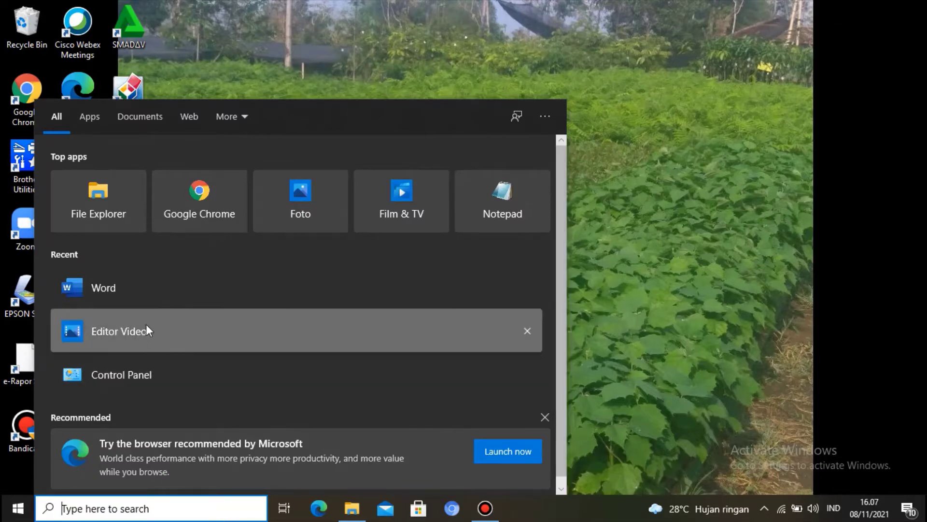
left_click(144, 296)
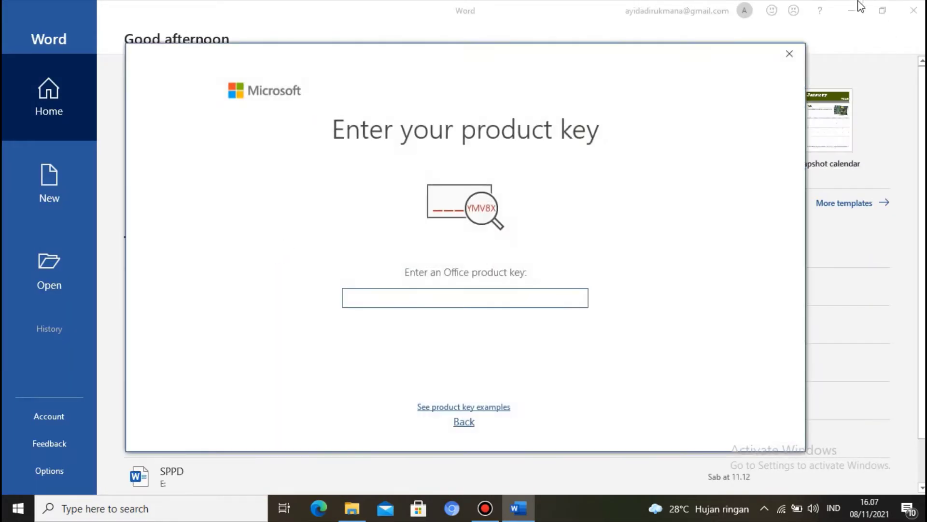
left_click(789, 54)
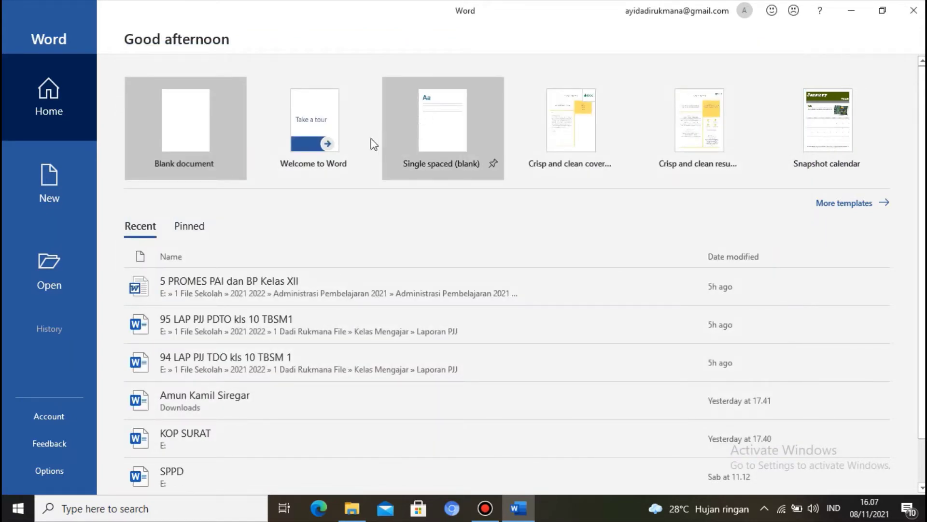
In a new blank document, review the Layout Size list (Letter, A4, photo sizes) and keep A4
left_click(203, 149)
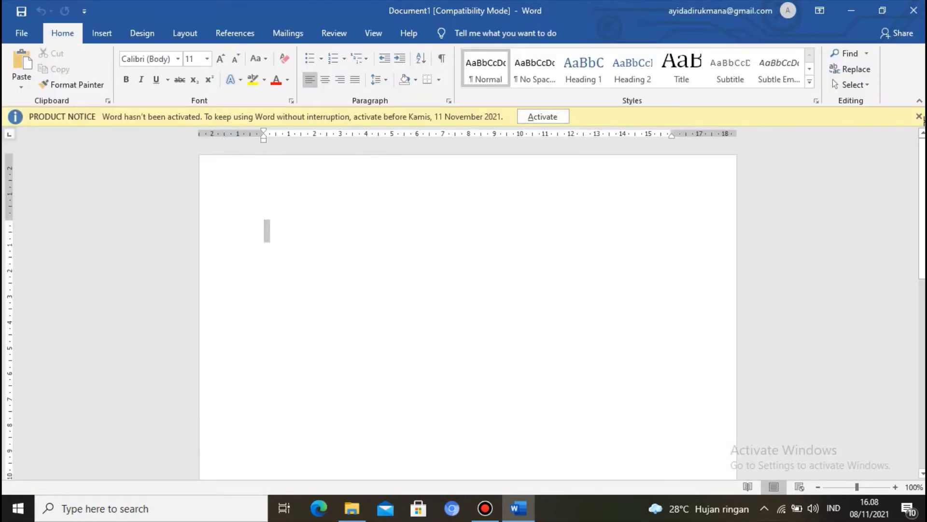
left_click(921, 120)
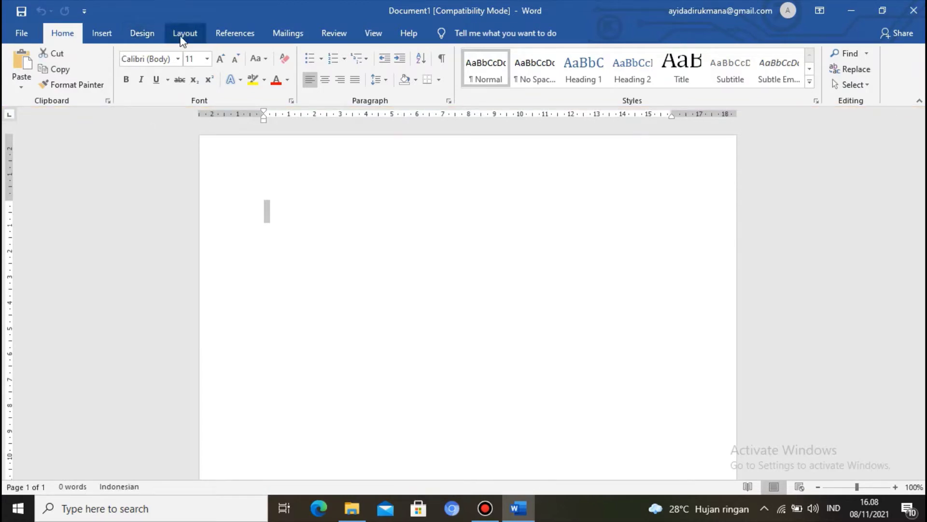
left_click(182, 41)
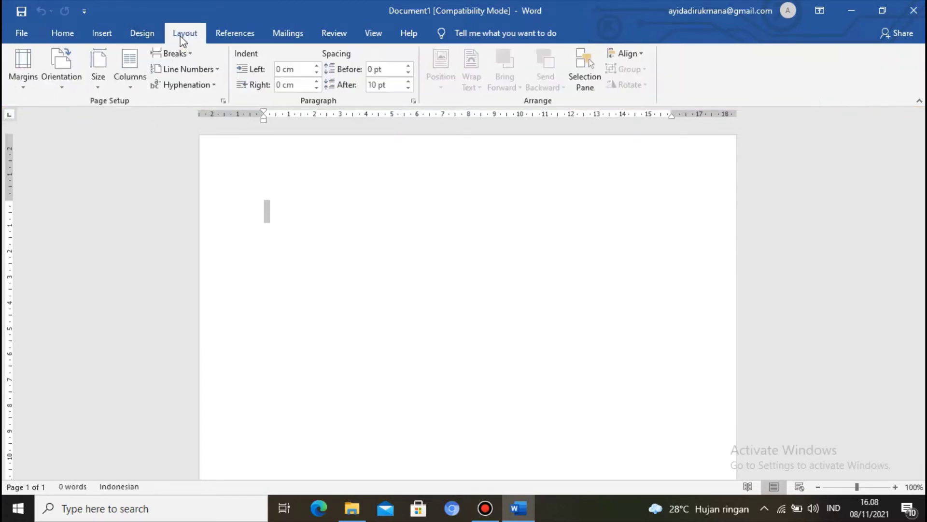
left_click(103, 88)
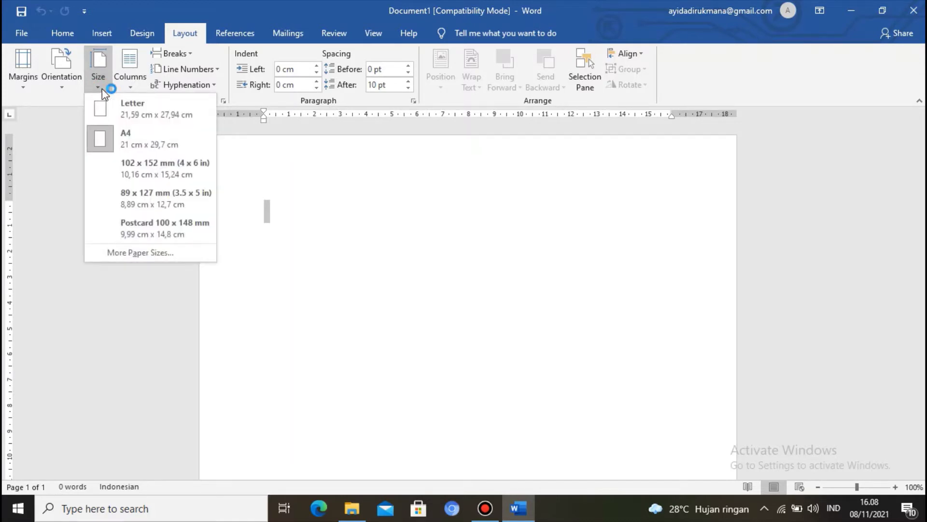
left_click(125, 144)
left_click(476, 182)
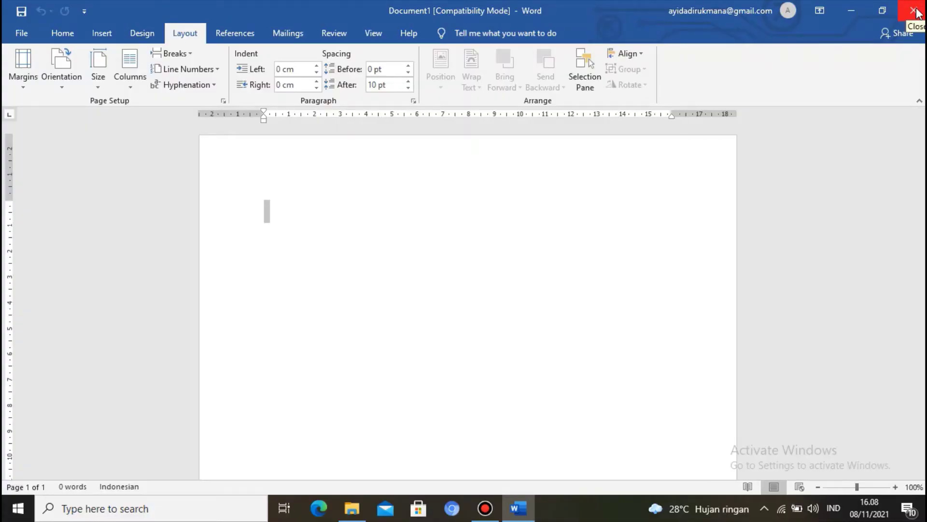
Close Word and open Control Panel by searching 'control panel'
left_click(914, 10)
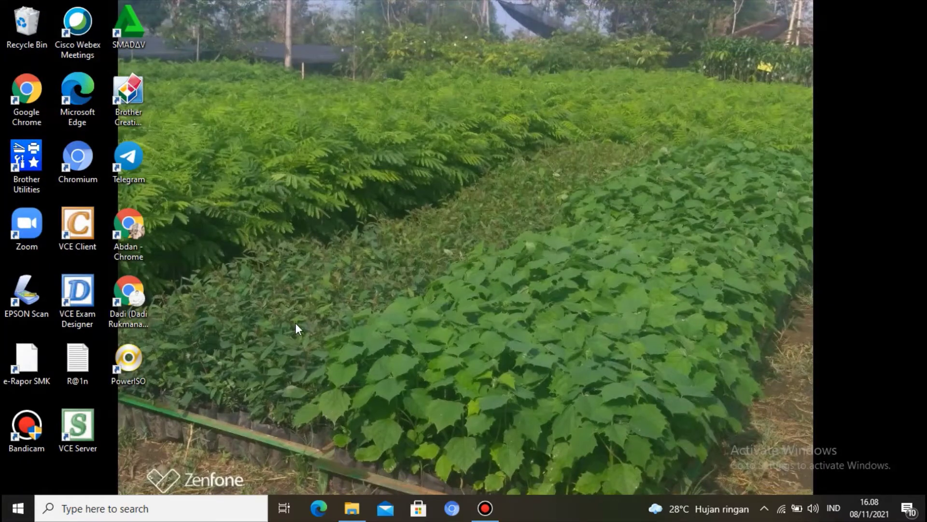
left_click(203, 511)
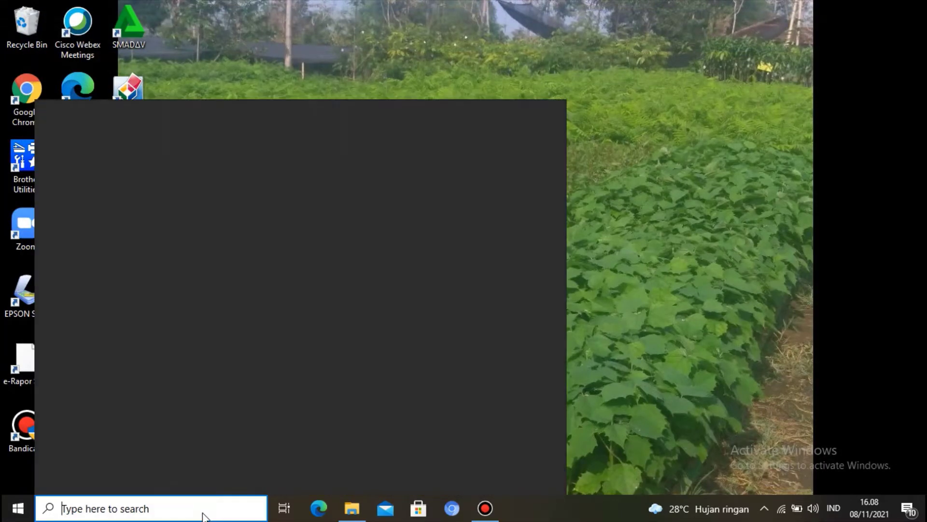
type("c")
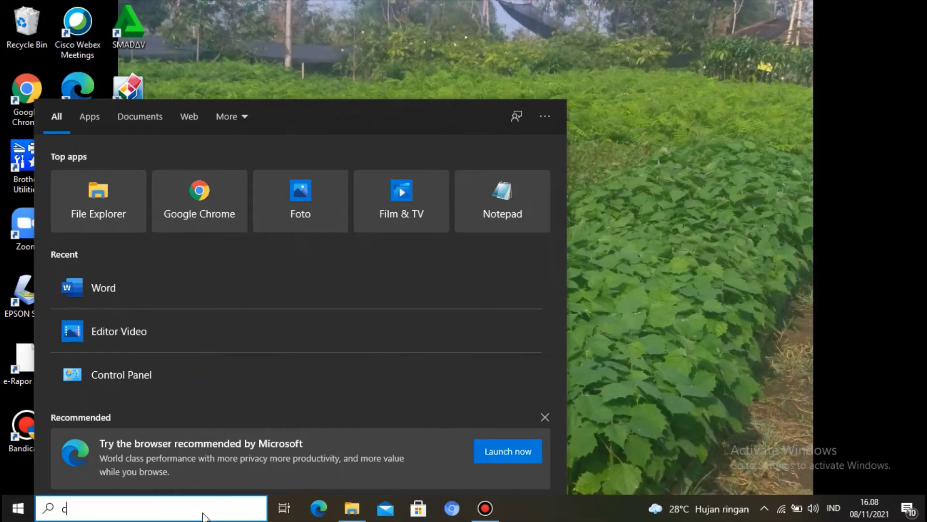
type("ontrol")
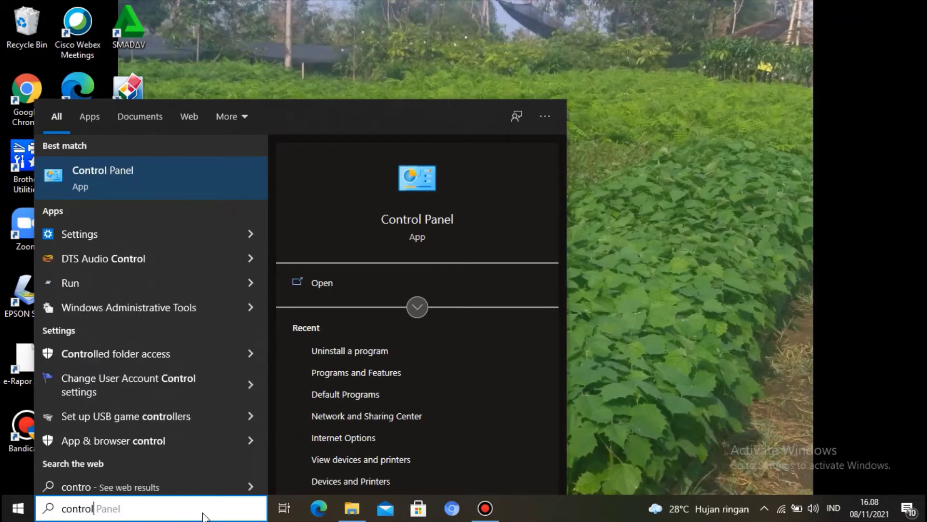
type(" pane")
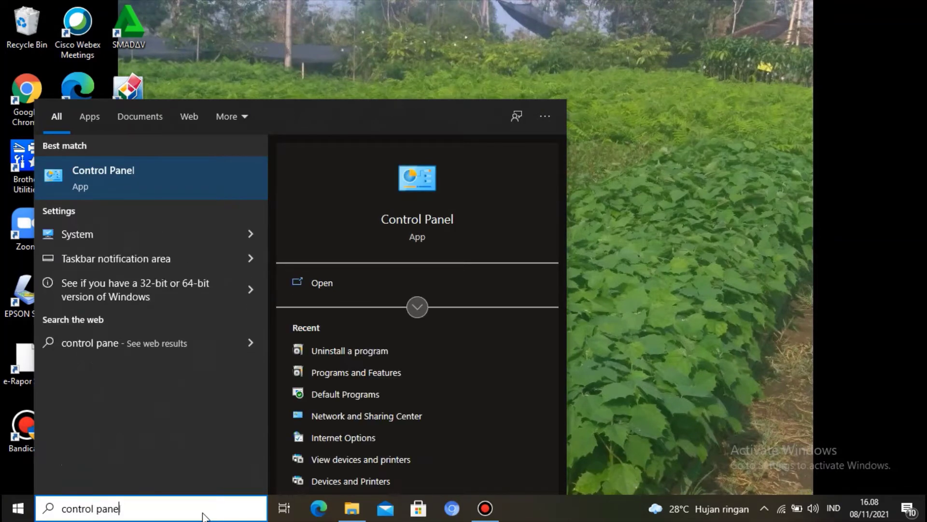
type("l")
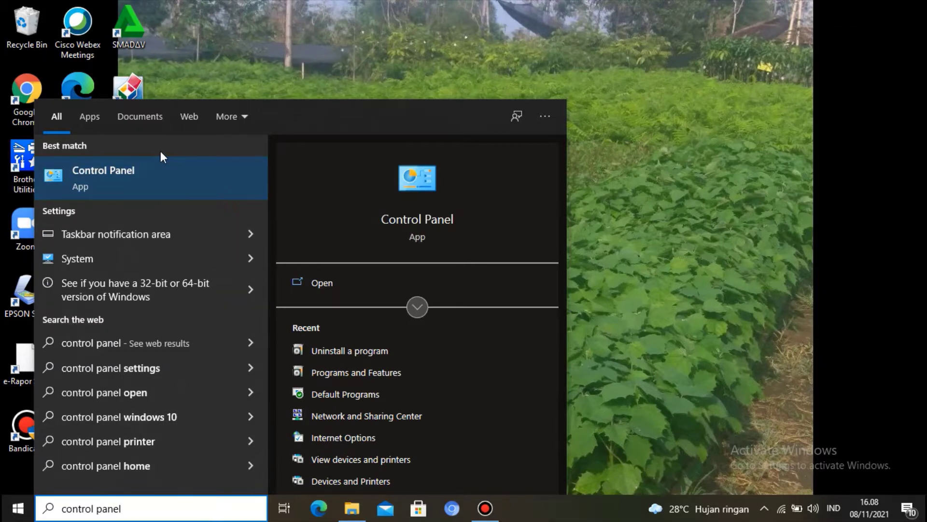
left_click(159, 170)
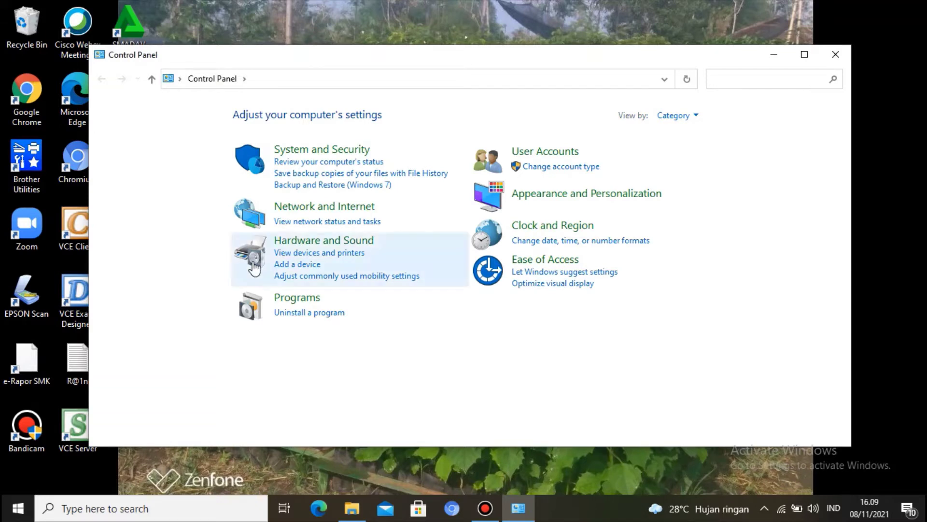
Set EPSON L360 Series as the default printer in Devices and Printers, then close the window
left_click(328, 246)
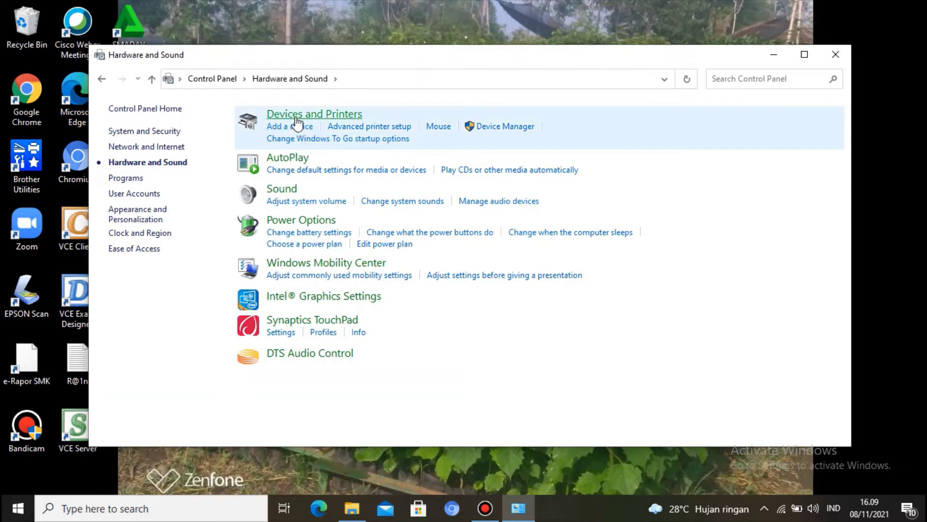
left_click(296, 118)
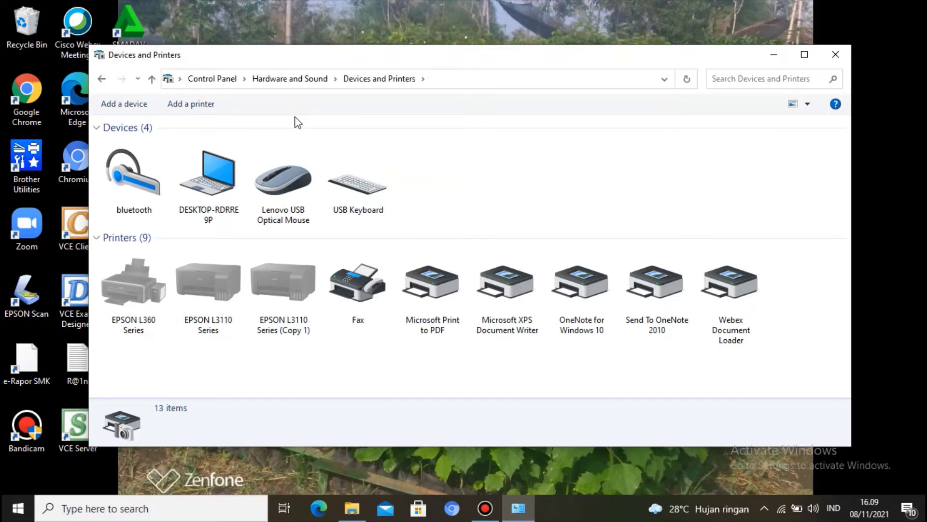
left_click(138, 324)
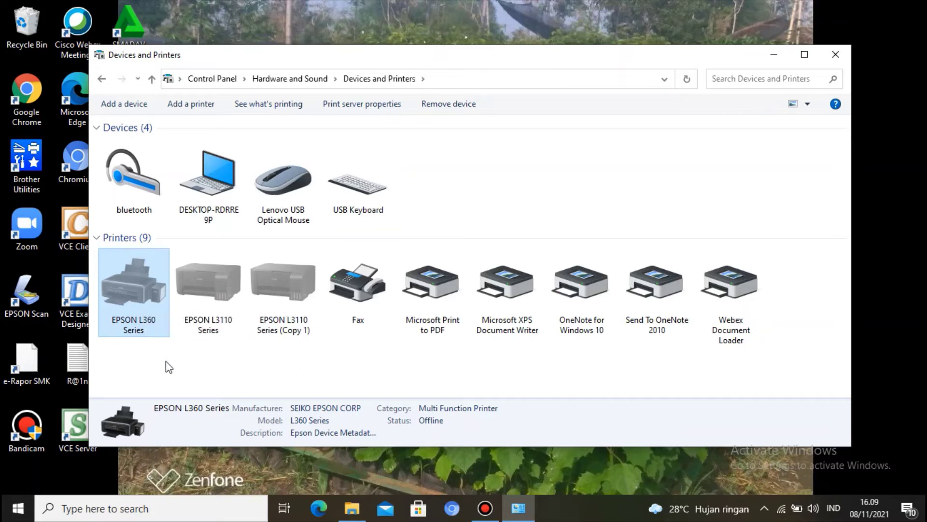
mouse_move(133, 290)
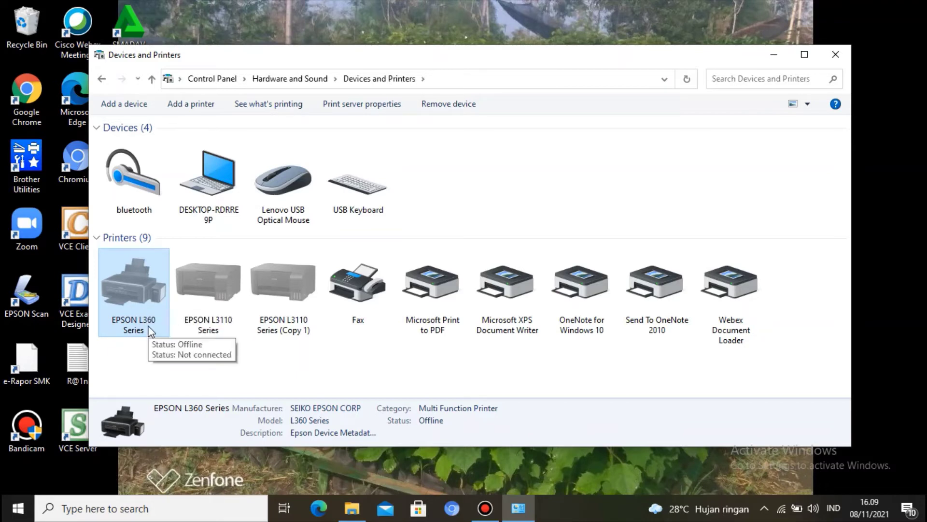
right_click(146, 325)
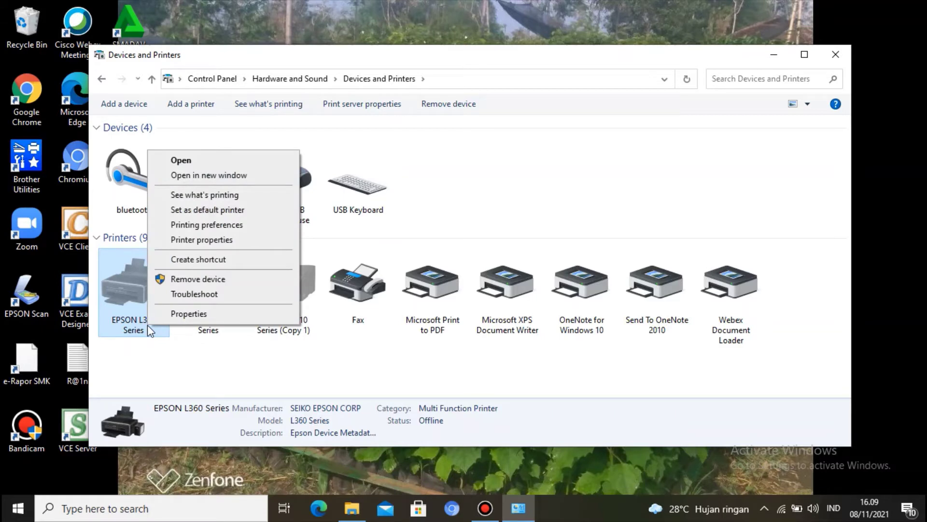
left_click(199, 209)
left_click(488, 268)
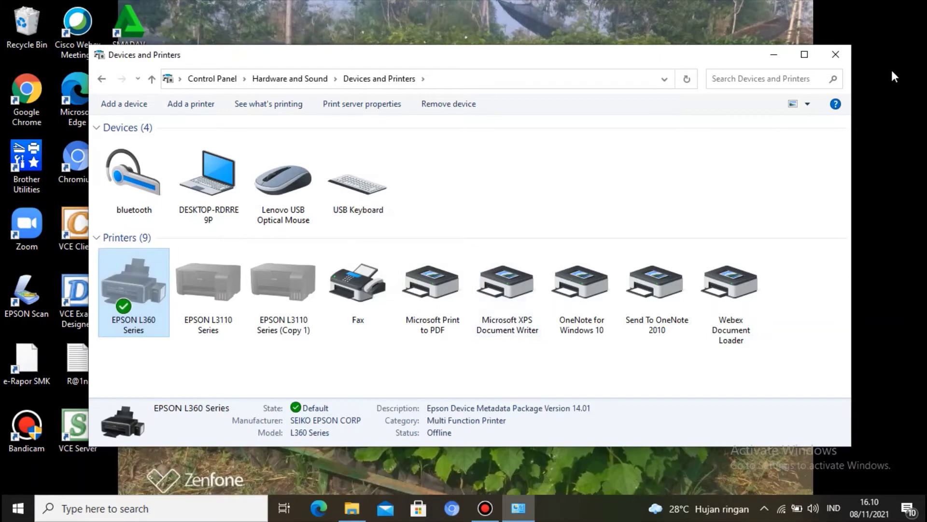
left_click(841, 56)
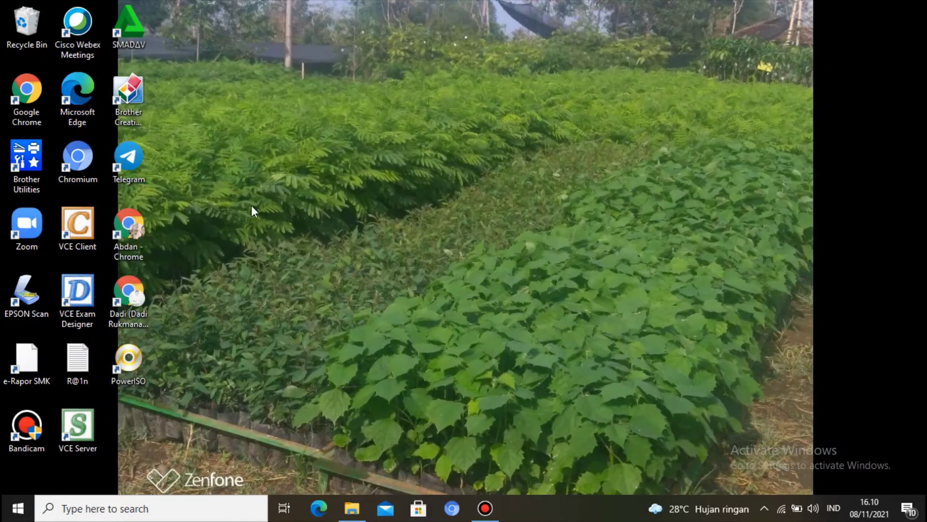
Relaunch Word from search and dismiss the product key prompt
left_click(157, 510)
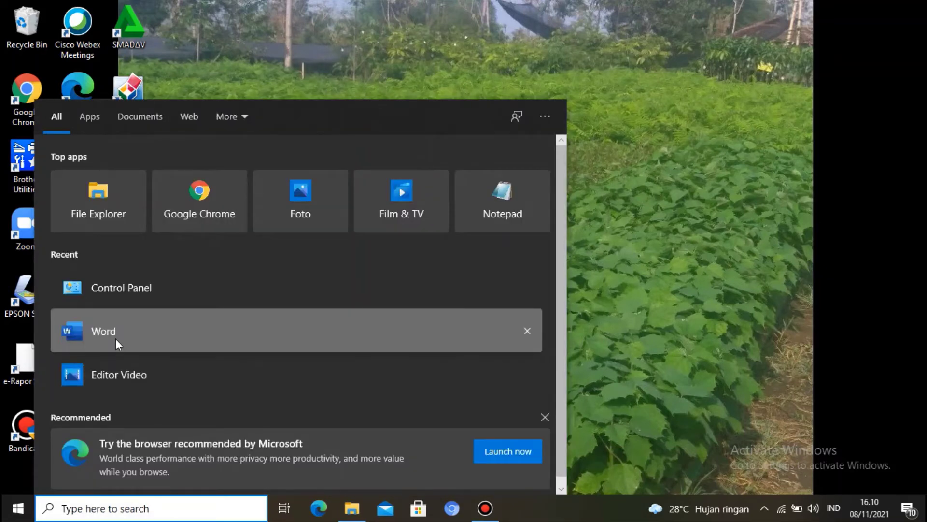
left_click(116, 338)
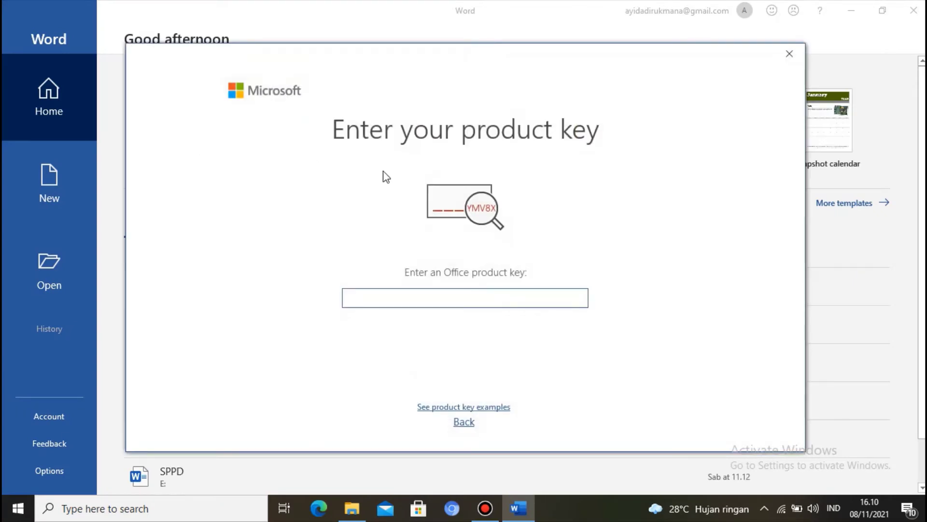
left_click(796, 54)
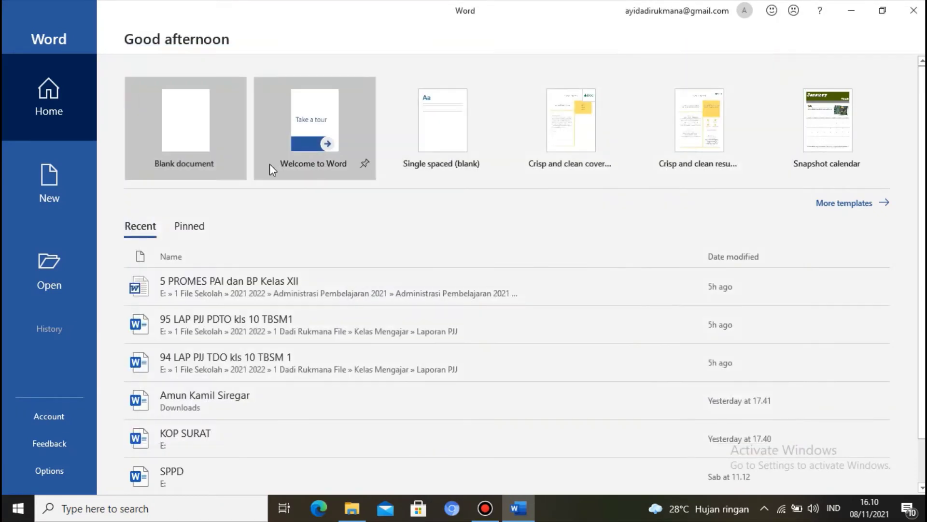
In a new blank document, see the Size list offer only Letter and A4, then close Word
left_click(196, 170)
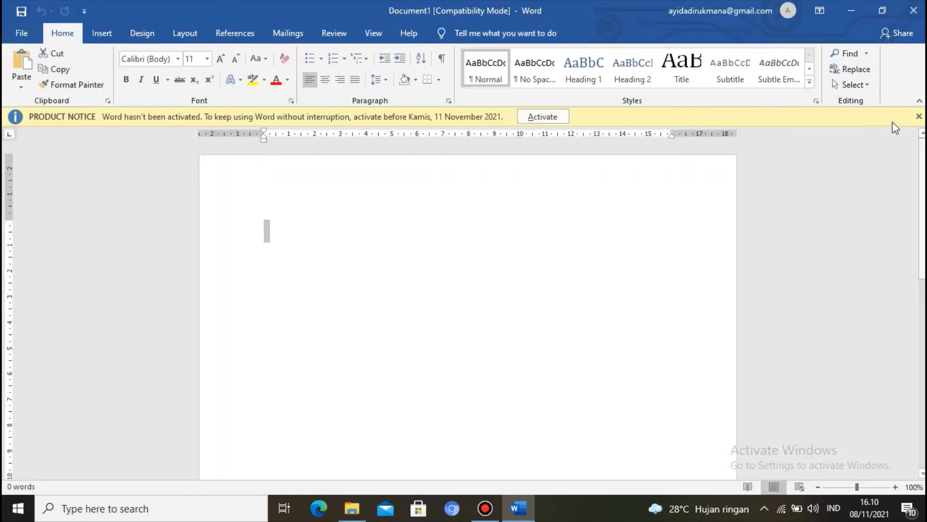
left_click(920, 115)
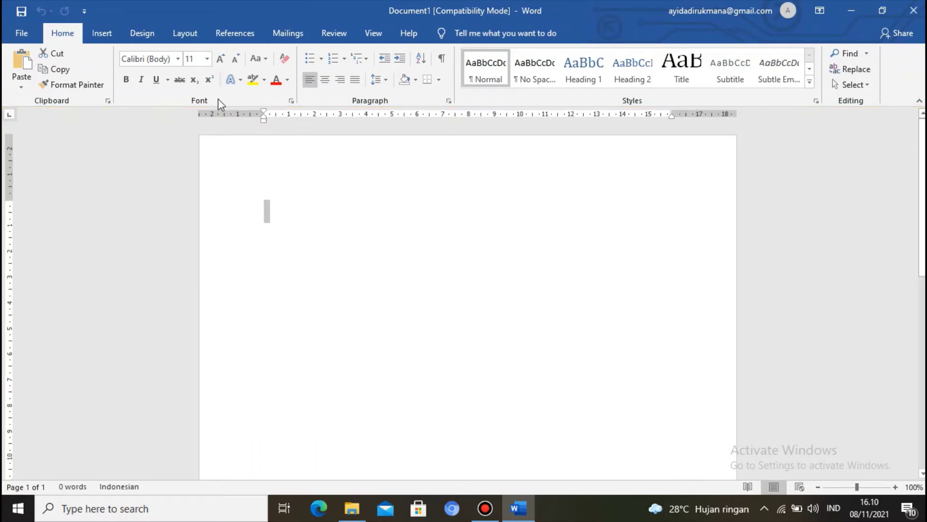
left_click(184, 34)
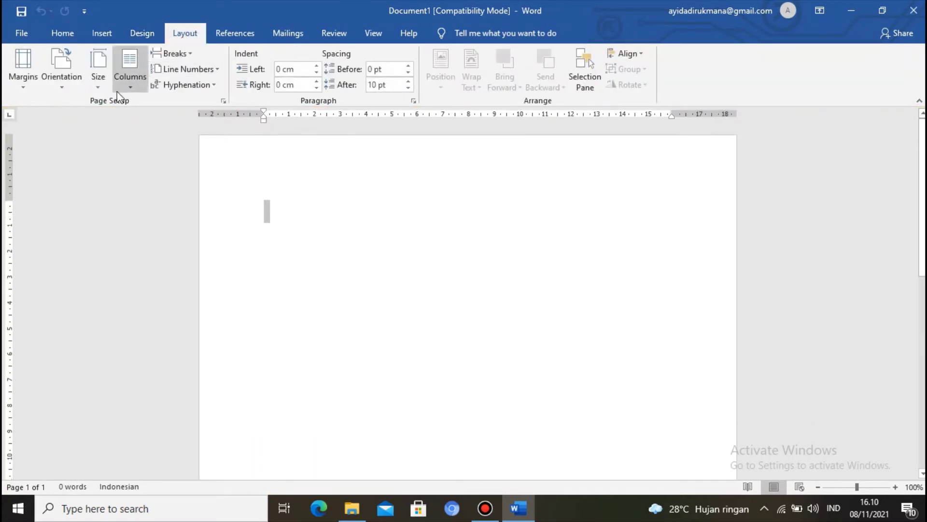
left_click(99, 86)
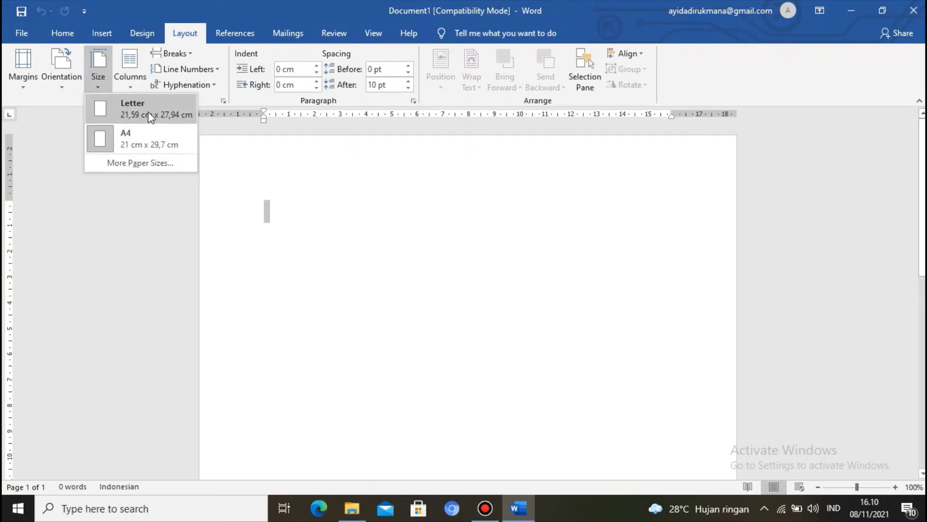
left_click(912, 10)
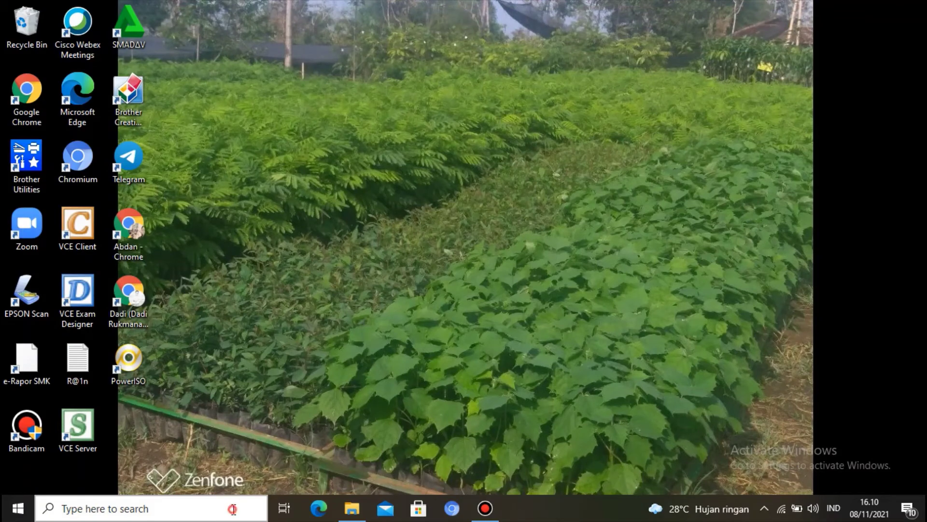
Open Control Panel by searching 'control panel'
left_click(233, 510)
type("c")
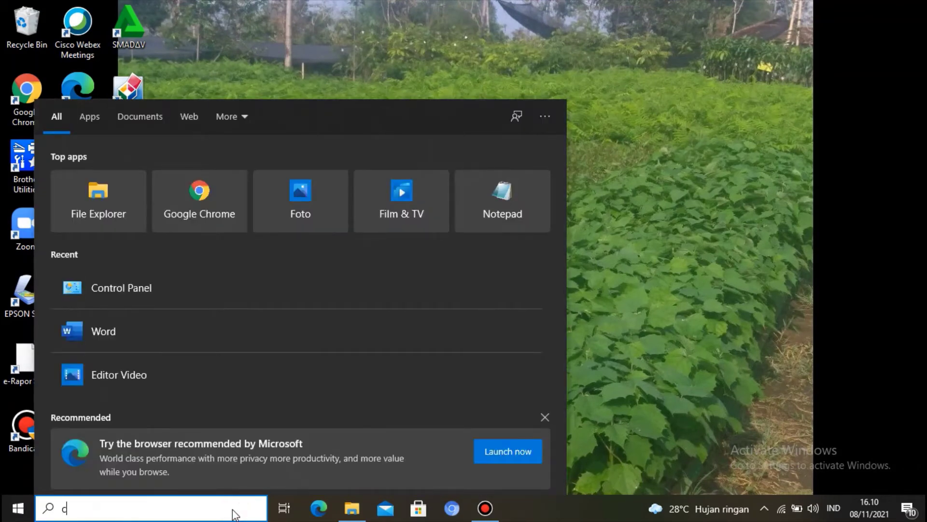
type("ontrol")
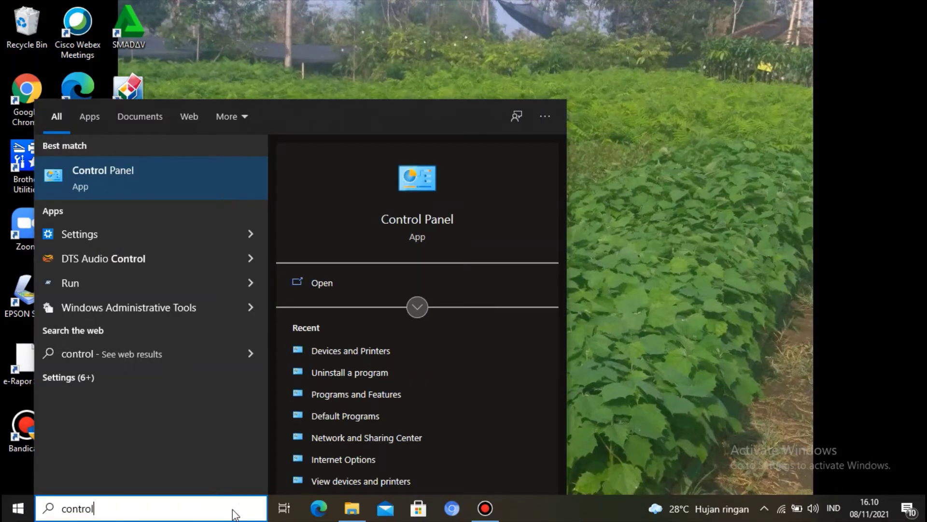
type(" panel")
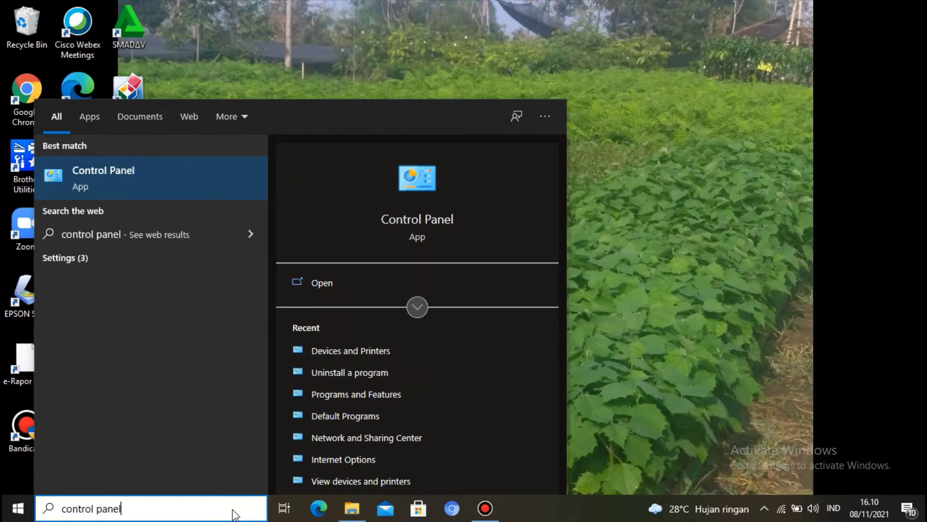
left_click(188, 194)
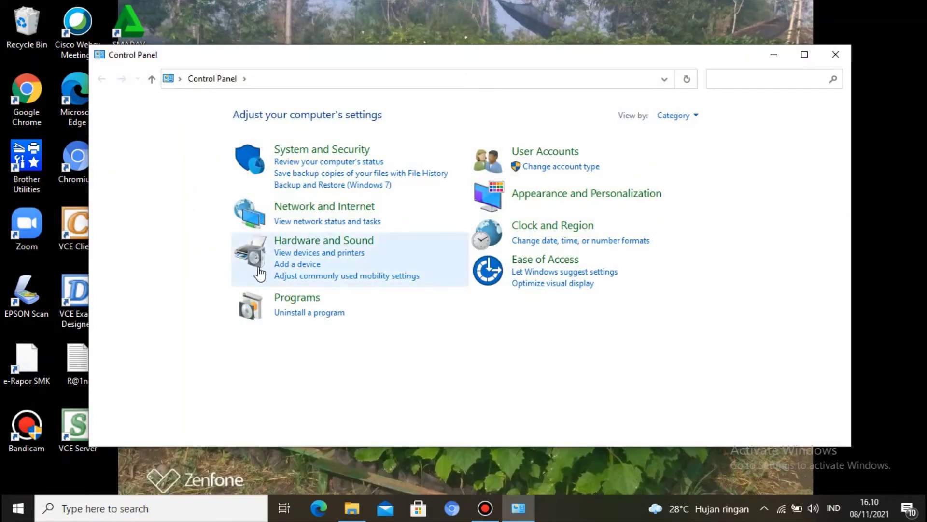
Make Fax the default printer in Devices and Printers and close the window
left_click(308, 246)
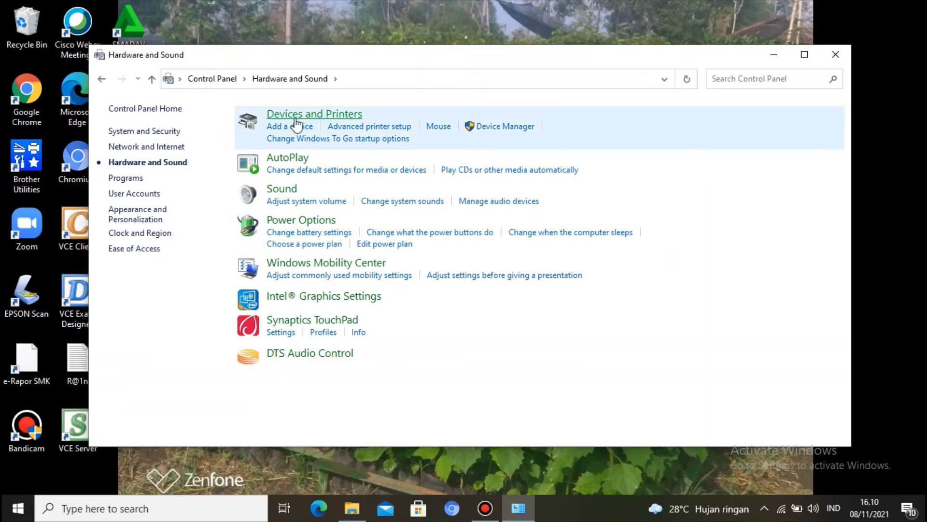
left_click(297, 117)
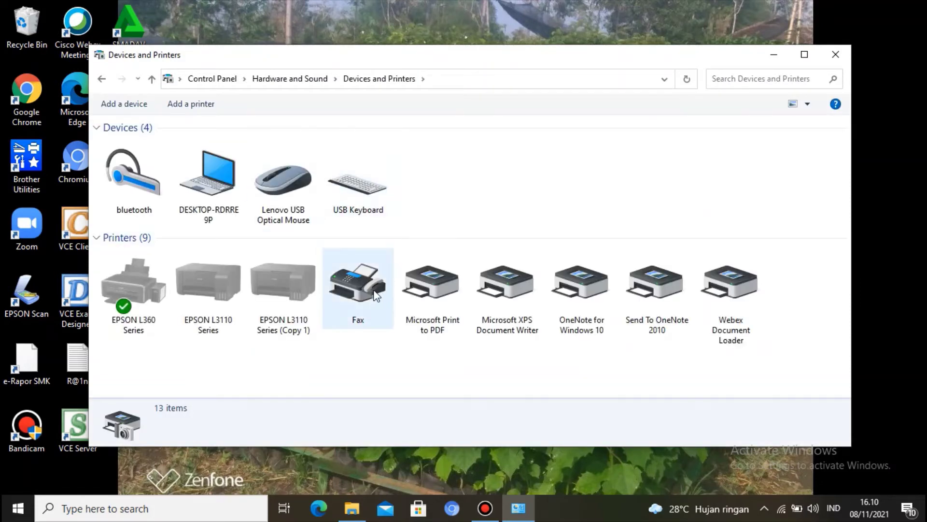
left_click(371, 296)
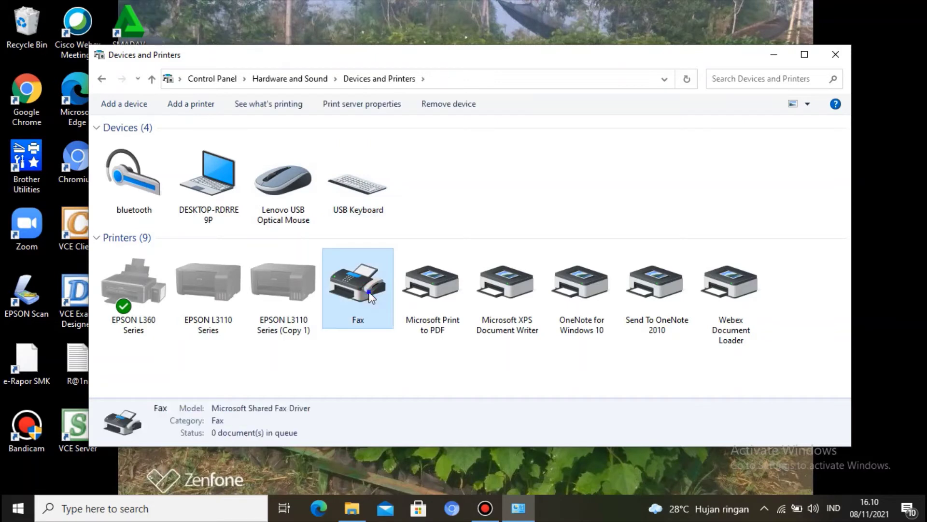
right_click(371, 297)
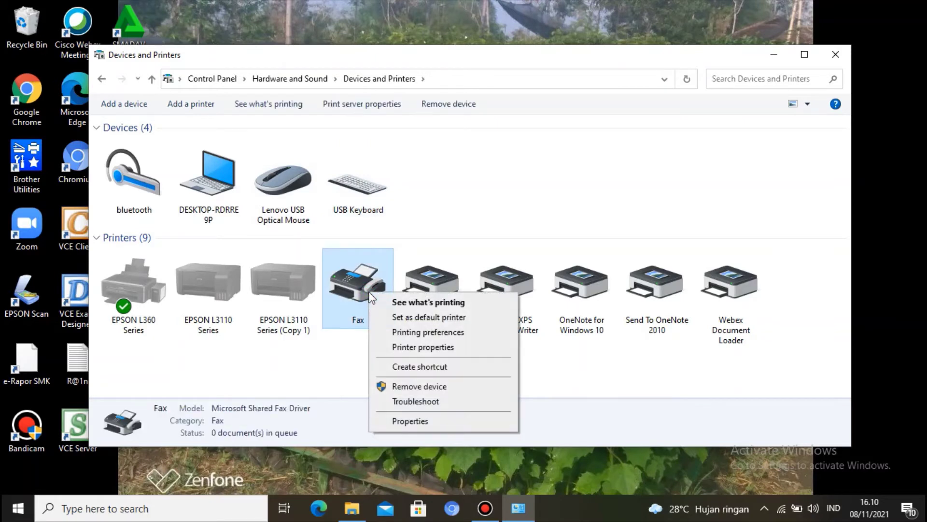
left_click(400, 318)
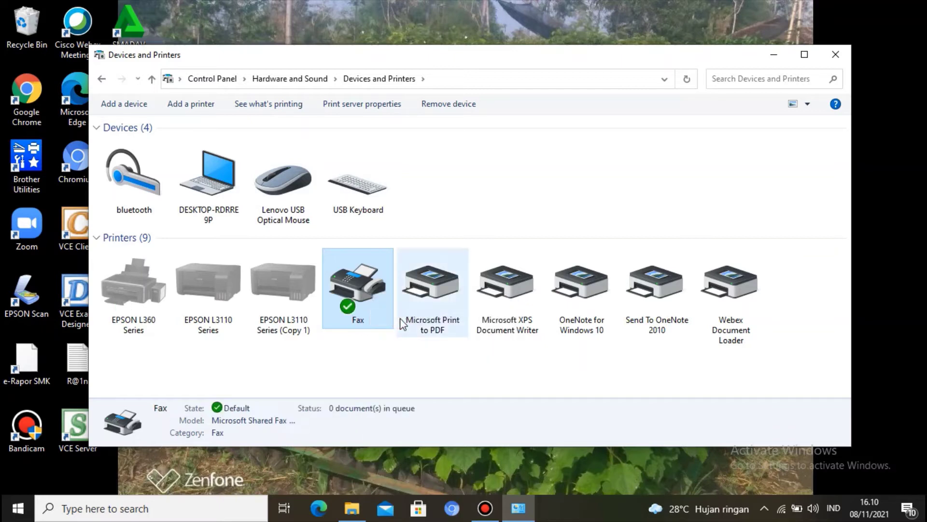
left_click(836, 57)
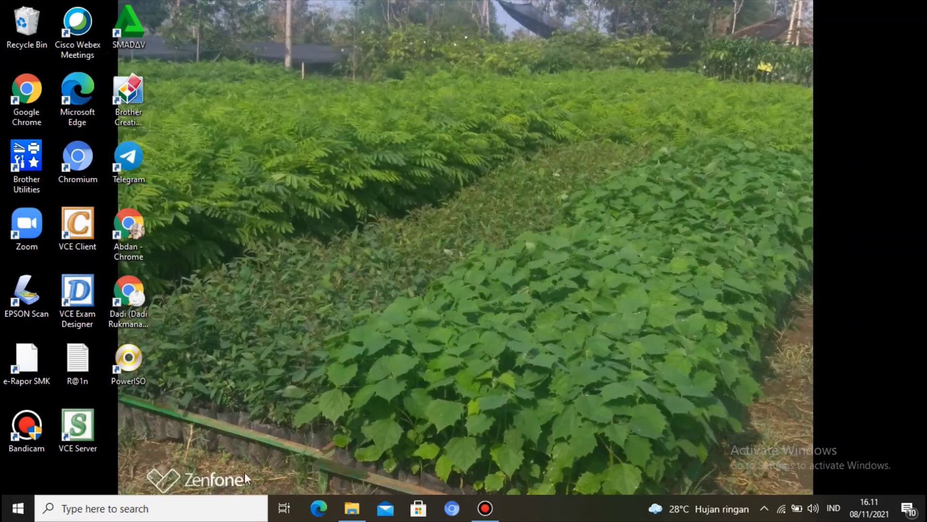
Start Word from search and dismiss the product key prompt
left_click(228, 507)
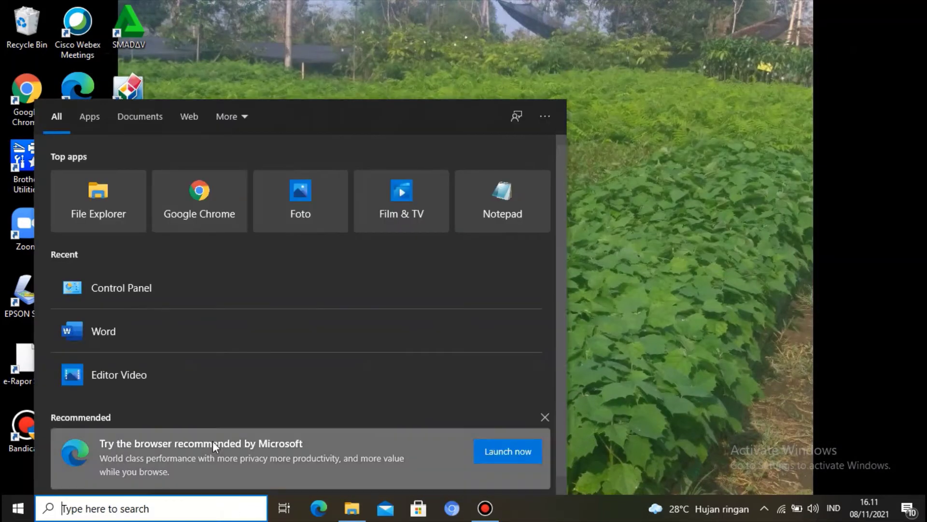
left_click(184, 343)
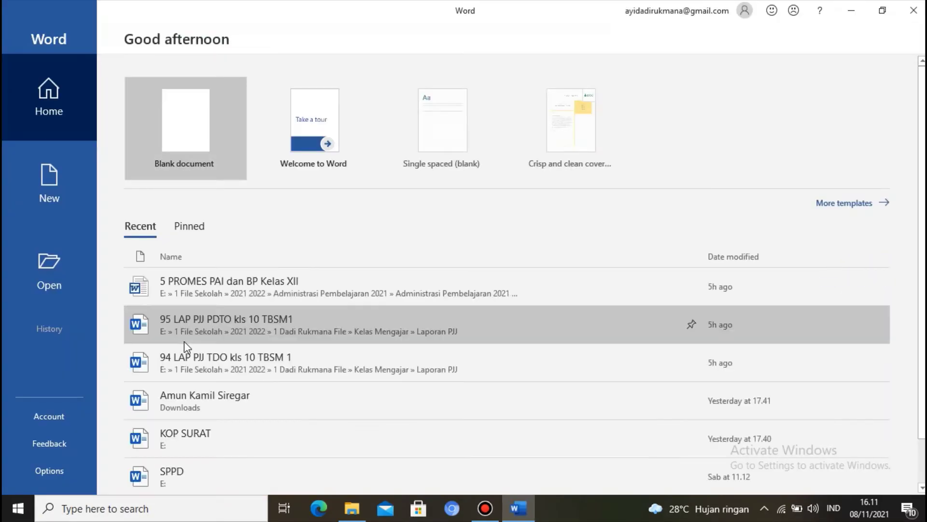
left_click(209, 144)
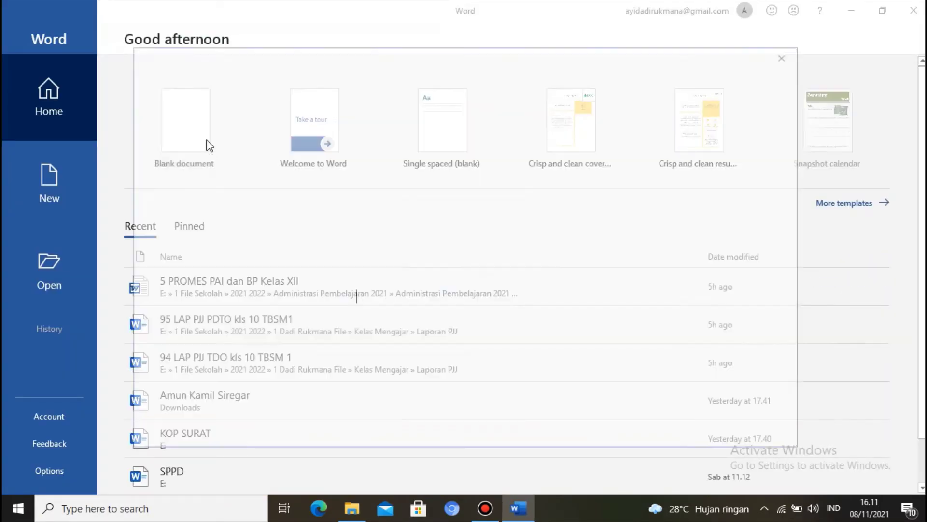
left_click(787, 54)
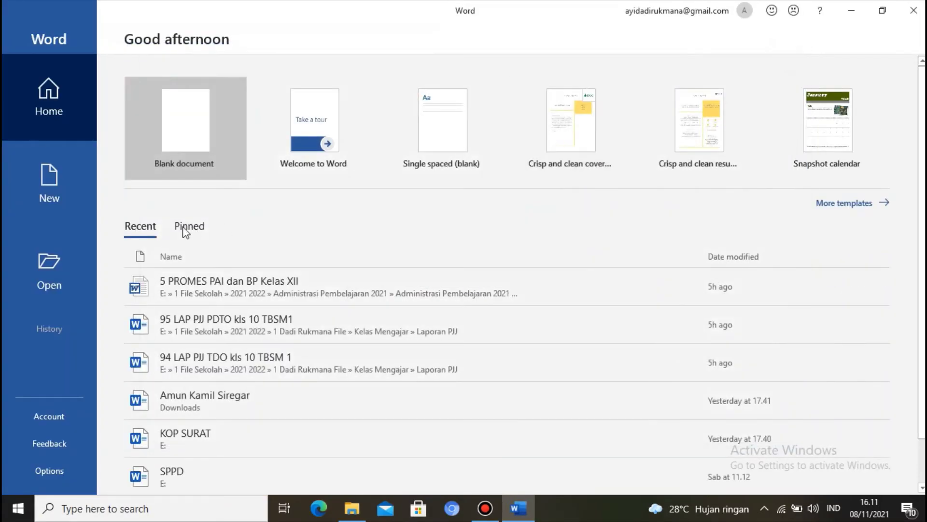
Check the Account page, then create blank Document2 and dismiss the activation notice
left_click(177, 123)
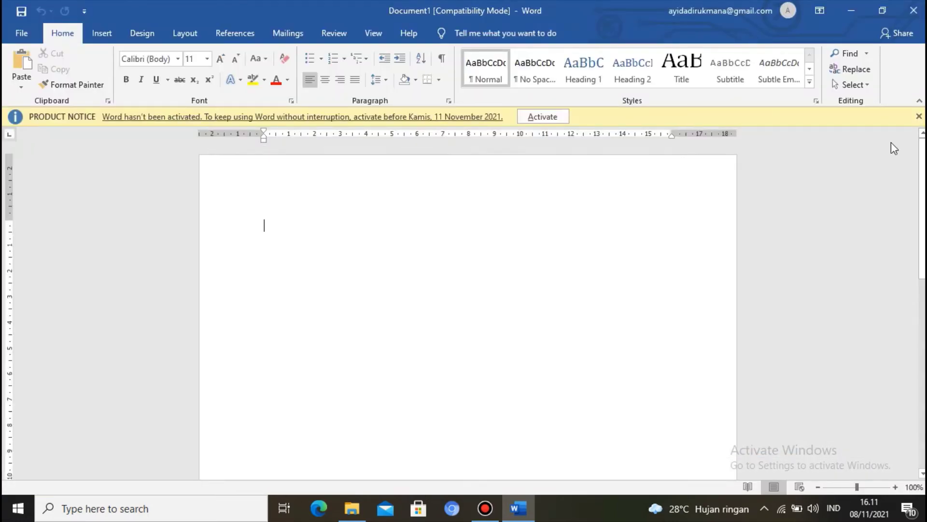
left_click(543, 116)
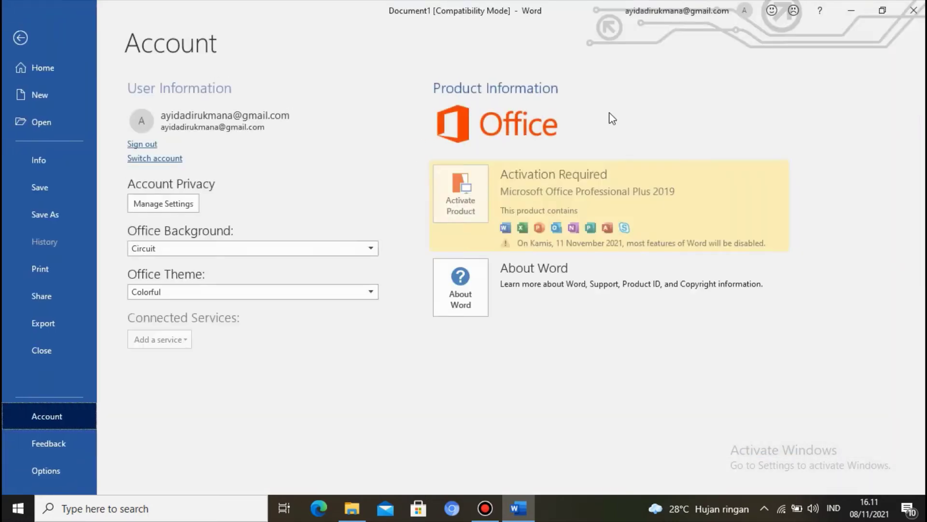
left_click(55, 71)
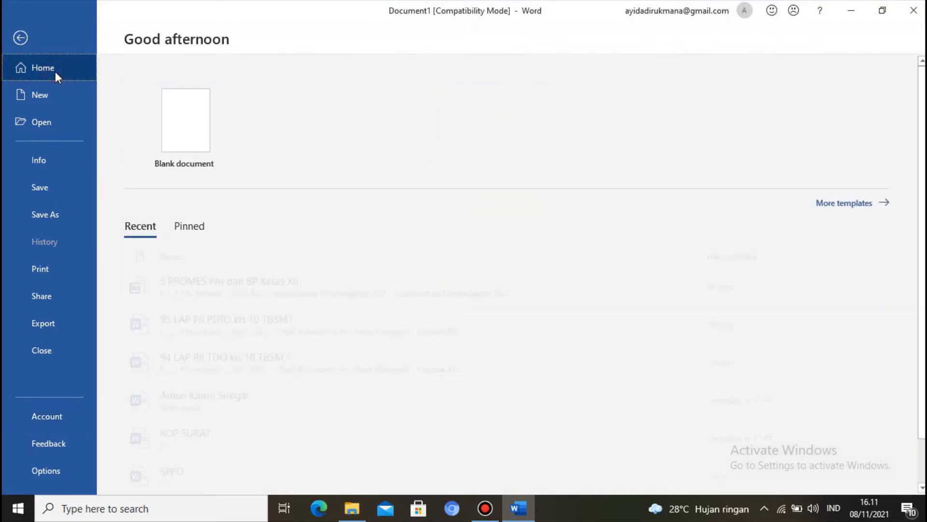
left_click(203, 104)
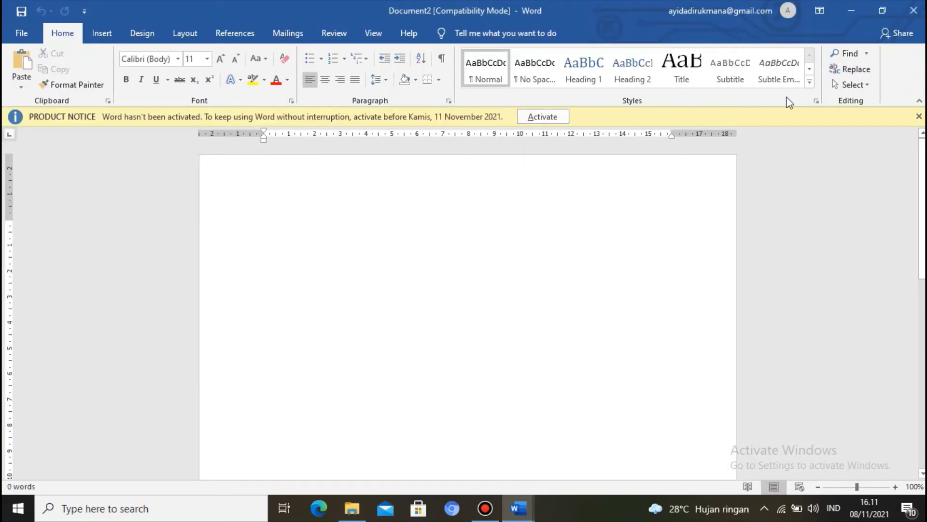
left_click(919, 117)
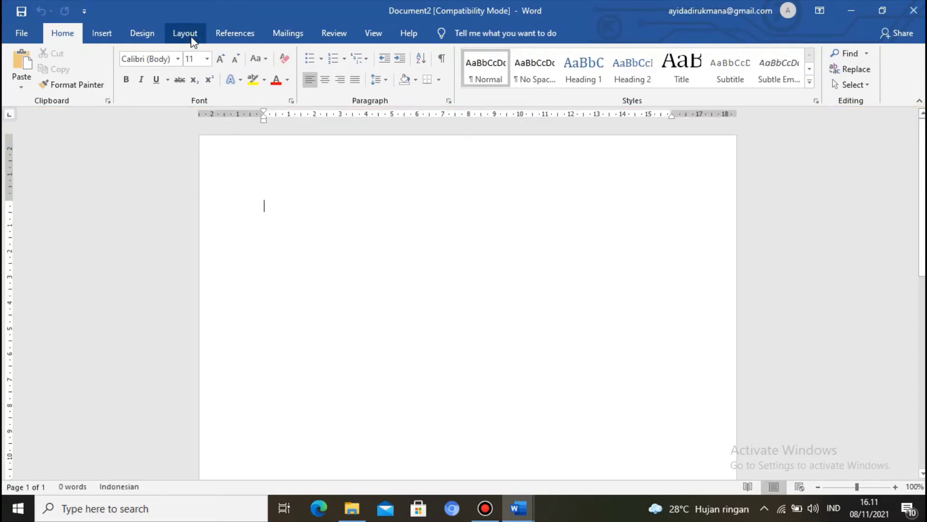
Scroll through the Layout Size list, including Legal, A5, envelopes and borderless sizes, leaving it unchanged
left_click(186, 34)
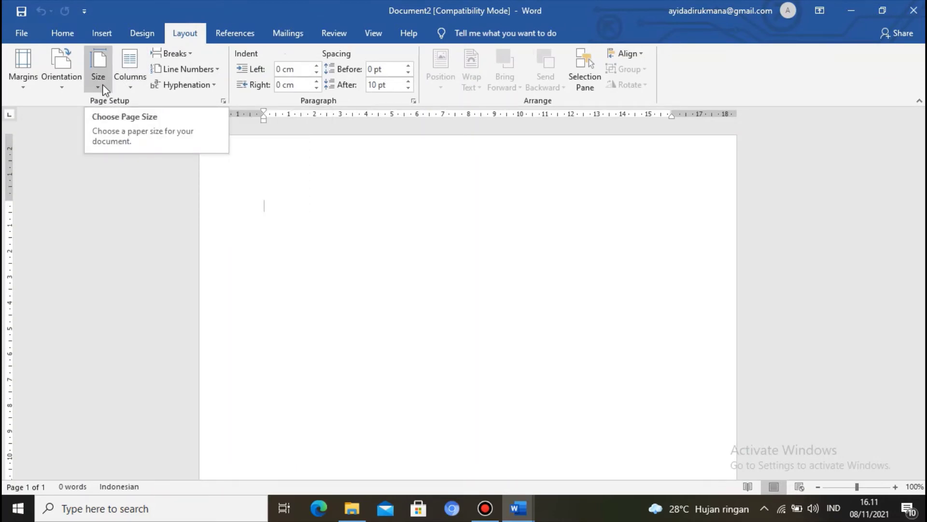
left_click(103, 90)
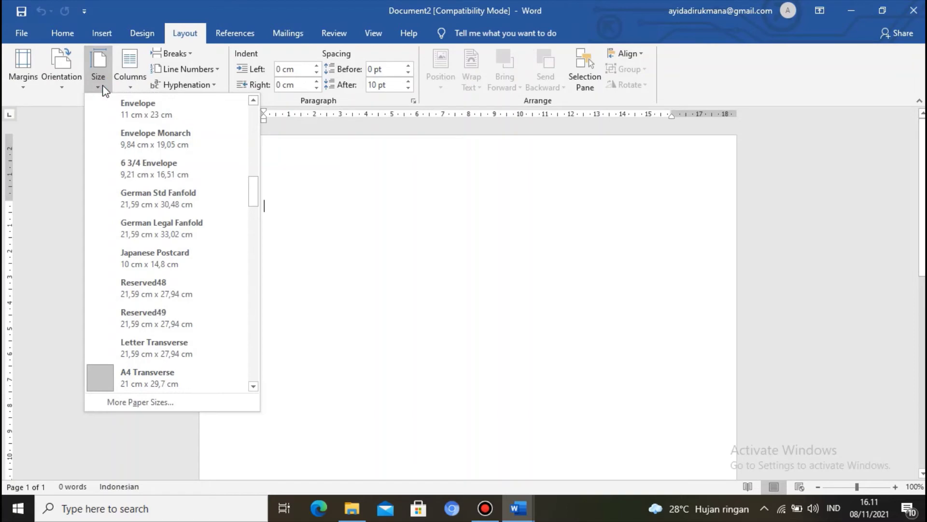
scroll(178, 166, "down", 3)
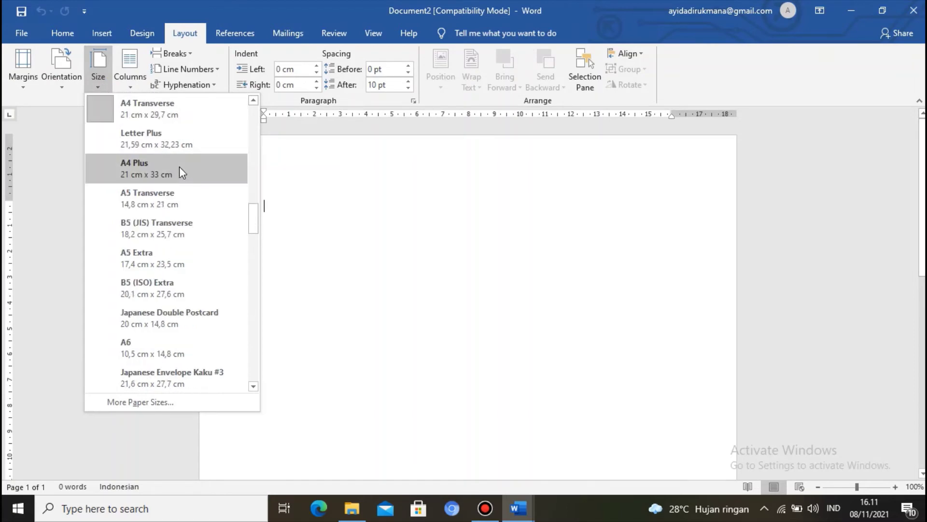
scroll(179, 168, "down", 1)
scroll(179, 167, "down", 2)
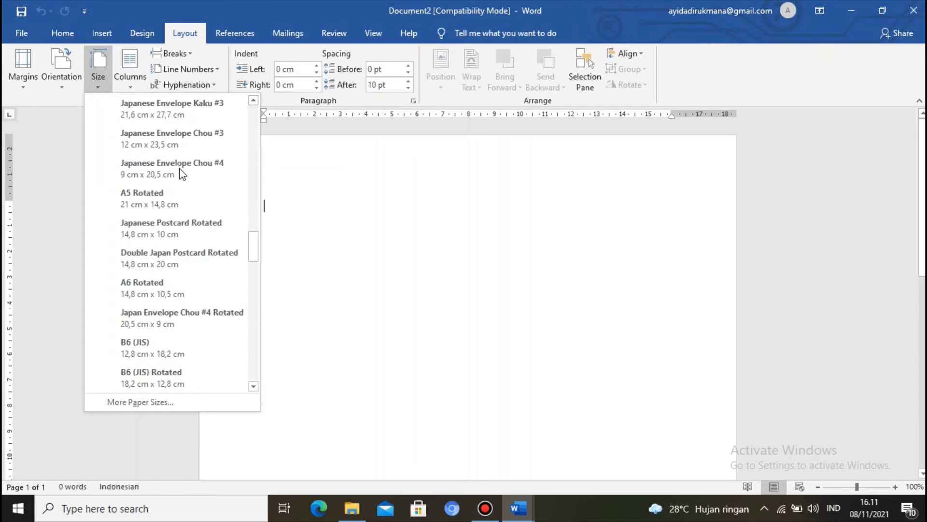
scroll(180, 174, "down", 1)
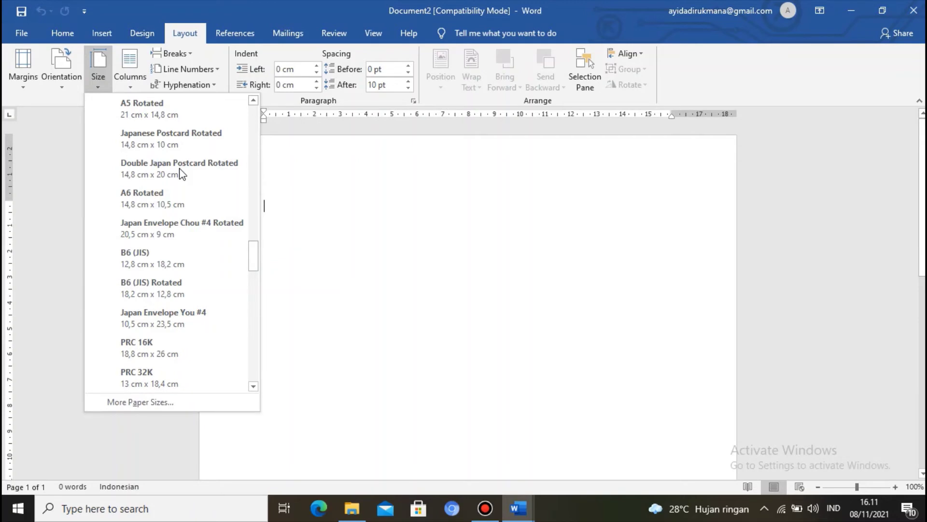
scroll(180, 174, "up", 1)
scroll(180, 174, "up", 1)
scroll(180, 174, "up", 1)
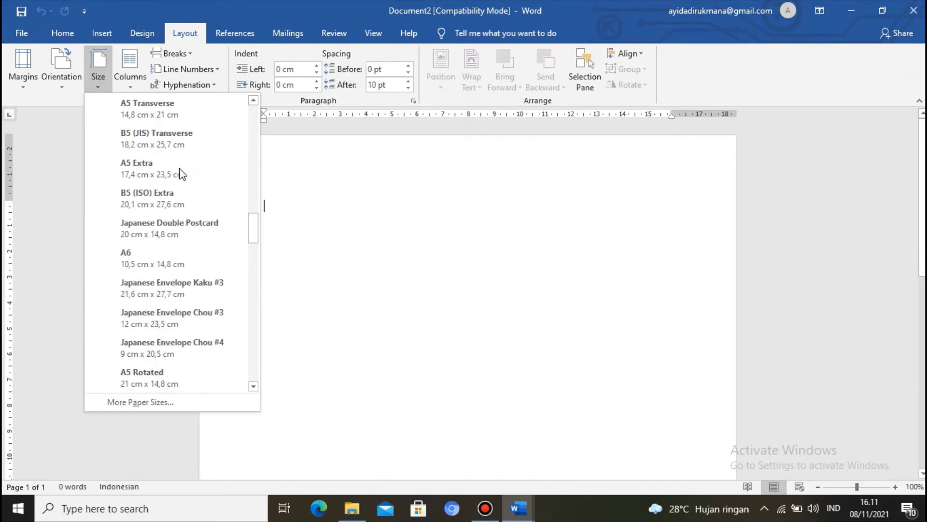
scroll(179, 174, "up", 1)
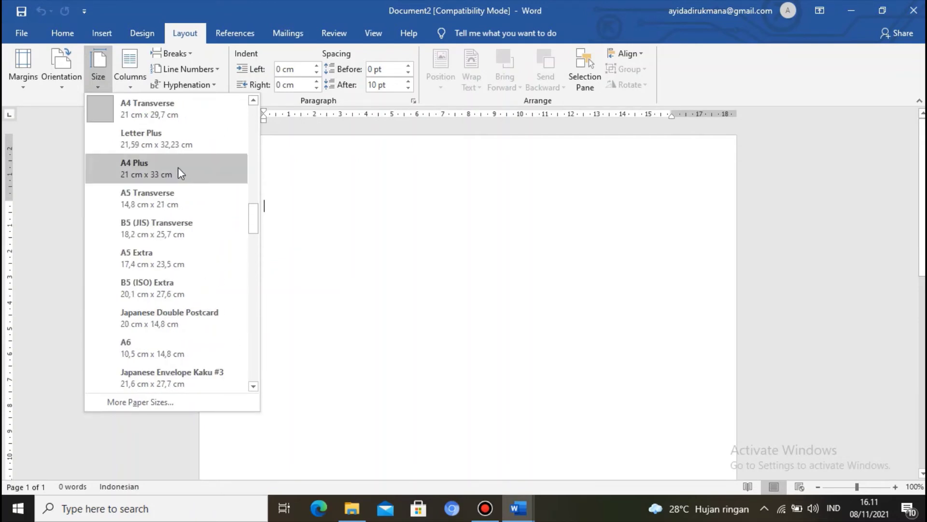
scroll(182, 193, "down", 2)
scroll(182, 203, "down", 3)
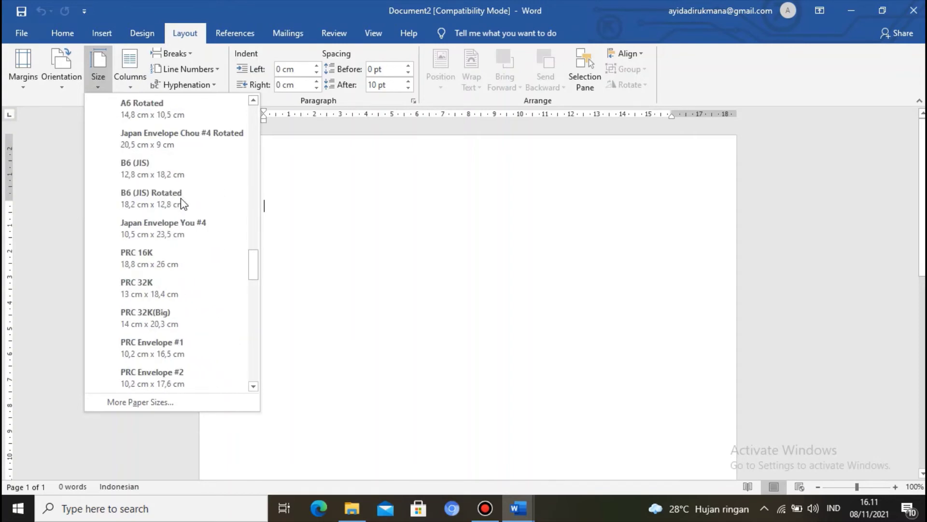
scroll(182, 201, "down", 6)
scroll(182, 203, "down", 1)
scroll(183, 202, "down", 2)
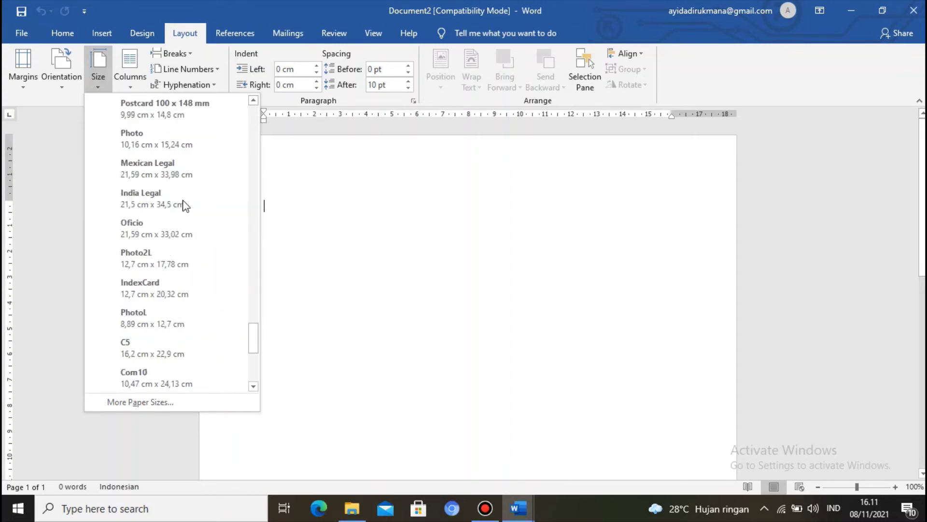
scroll(182, 202, "down", 1)
scroll(183, 205, "down", 2)
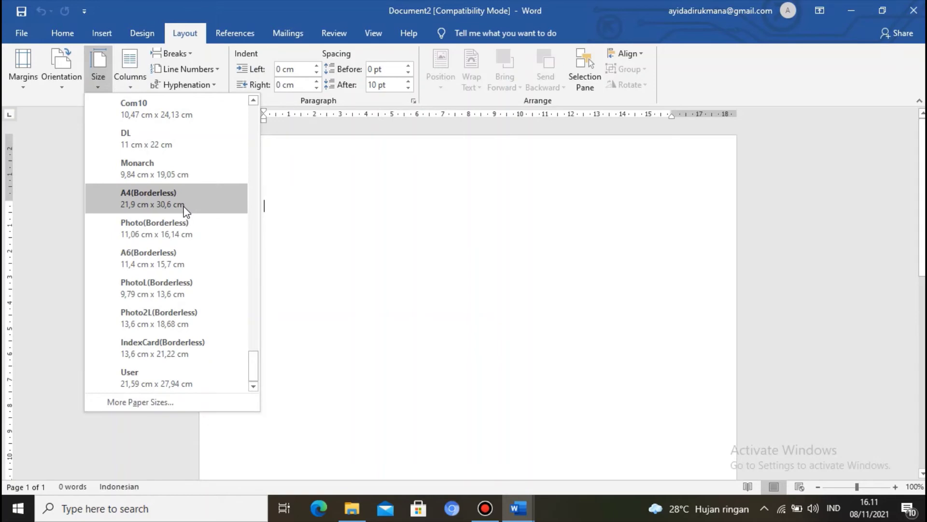
scroll(184, 210, "up", 2)
scroll(185, 211, "up", 1)
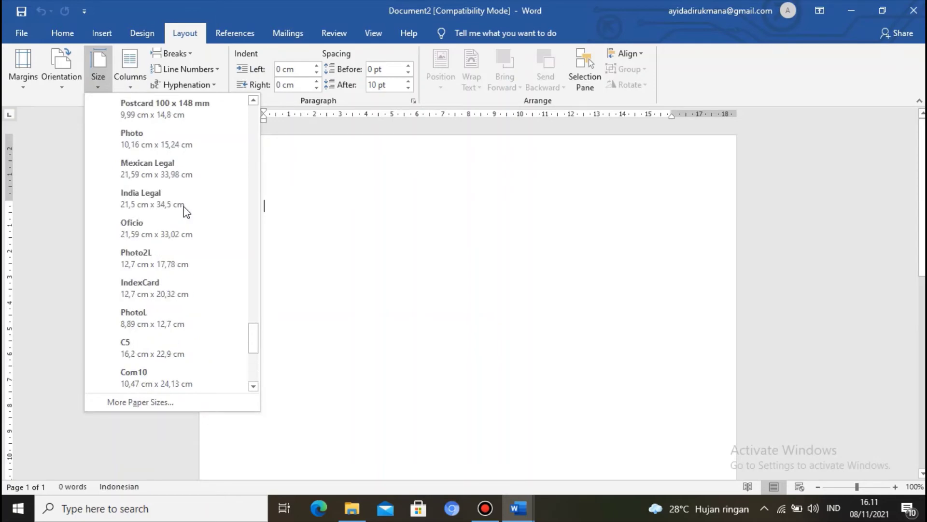
scroll(186, 211, "up", 2)
scroll(186, 210, "up", 3)
scroll(186, 211, "up", 2)
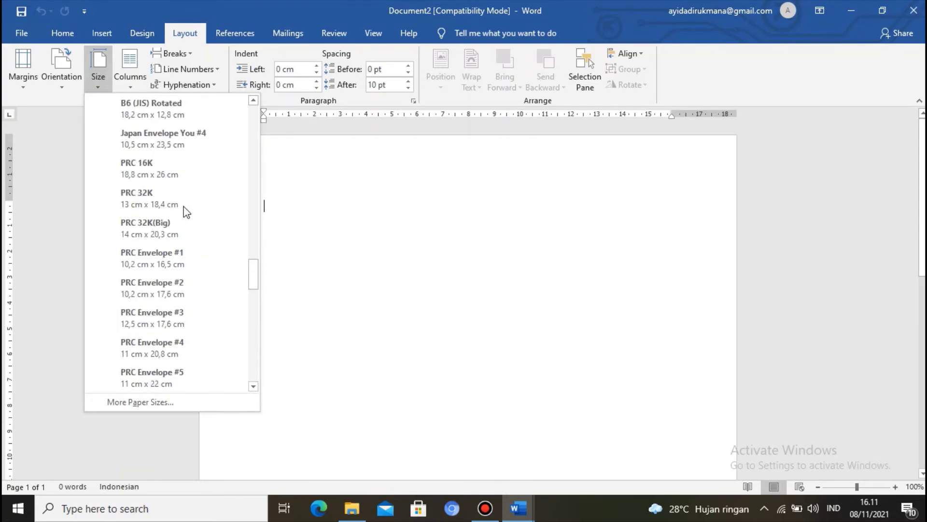
scroll(186, 211, "up", 2)
scroll(186, 210, "up", 3)
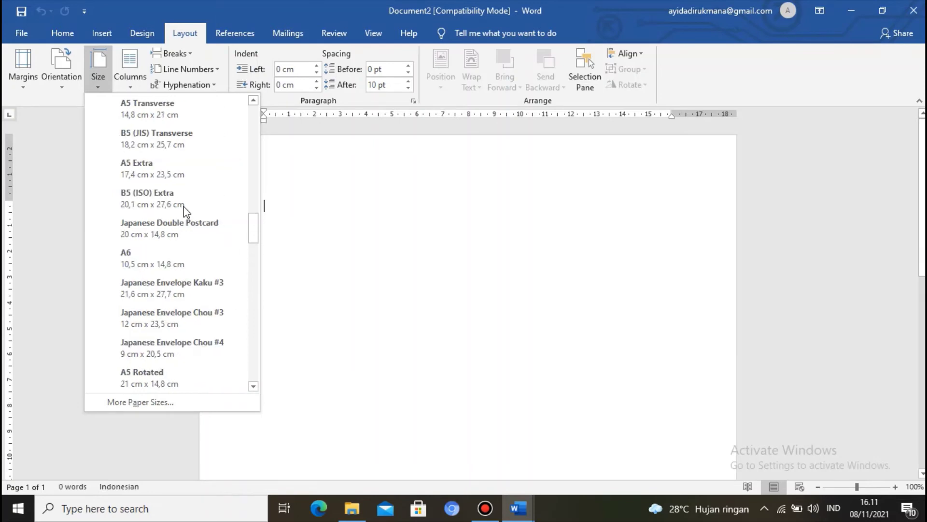
scroll(186, 211, "up", 2)
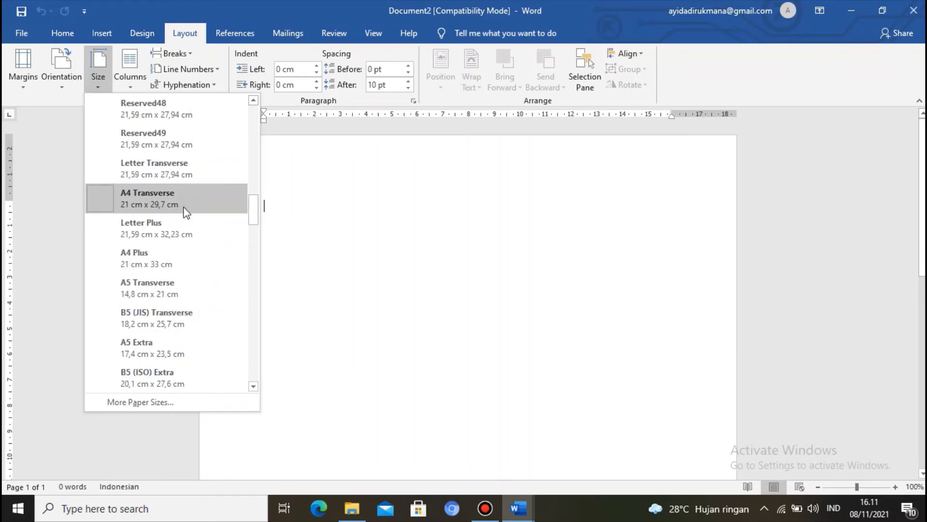
scroll(186, 210, "down", 1)
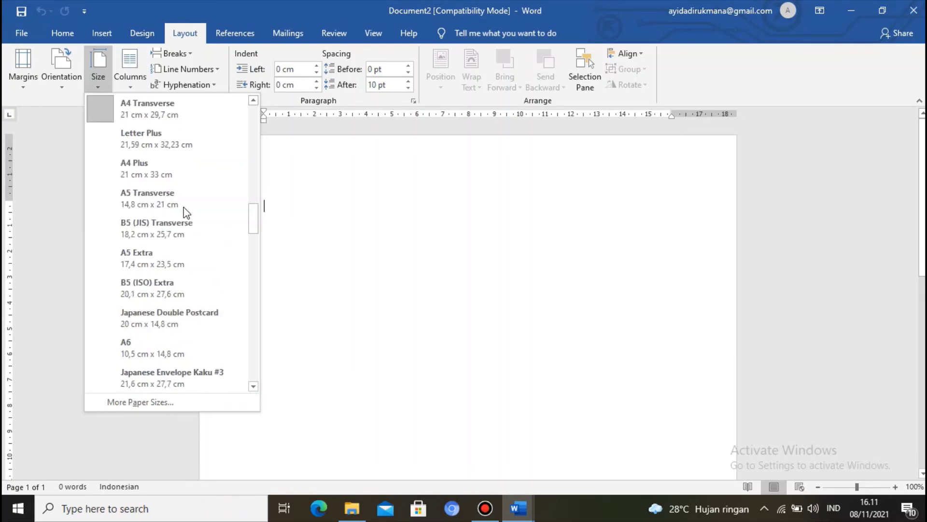
scroll(183, 208, "up", 10)
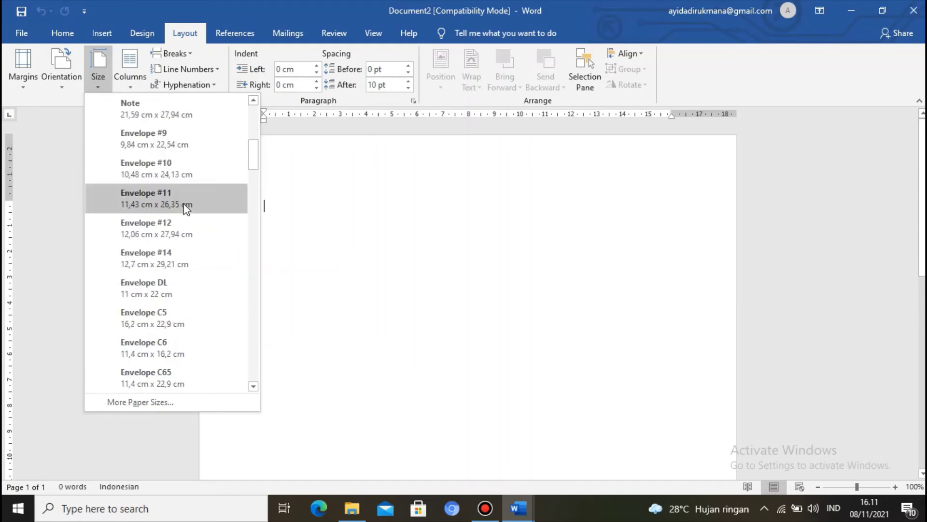
scroll(183, 206, "up", 4)
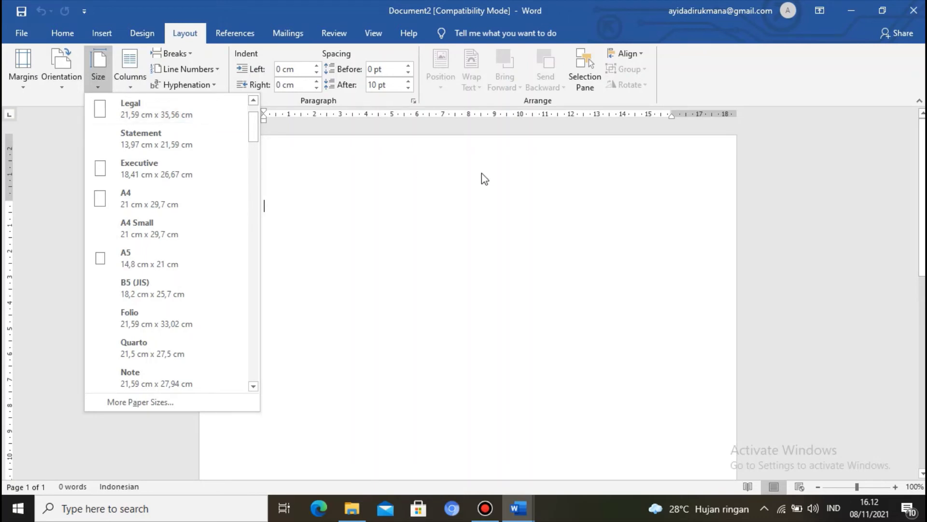
left_click(746, 234)
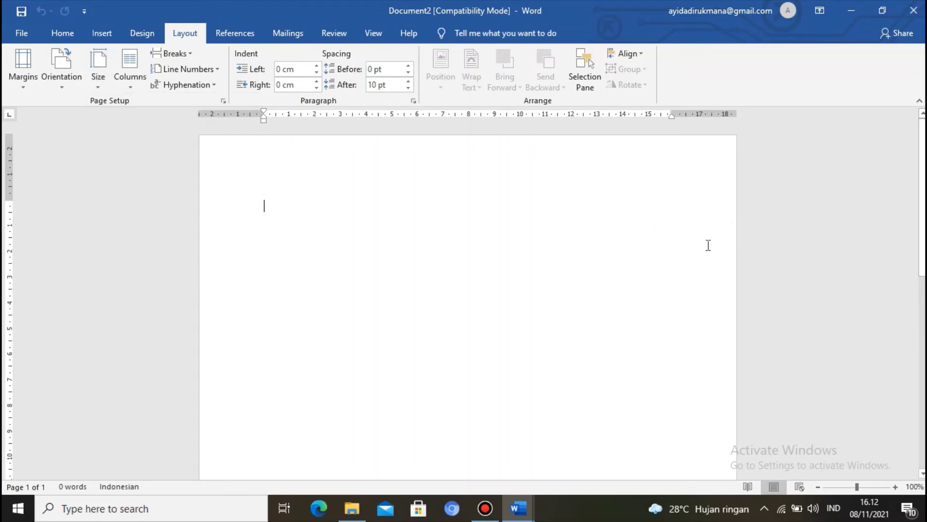
Close Document2 and Document1, then launch Excel via 'excel' search and dismiss the product key prompt
left_click(916, 14)
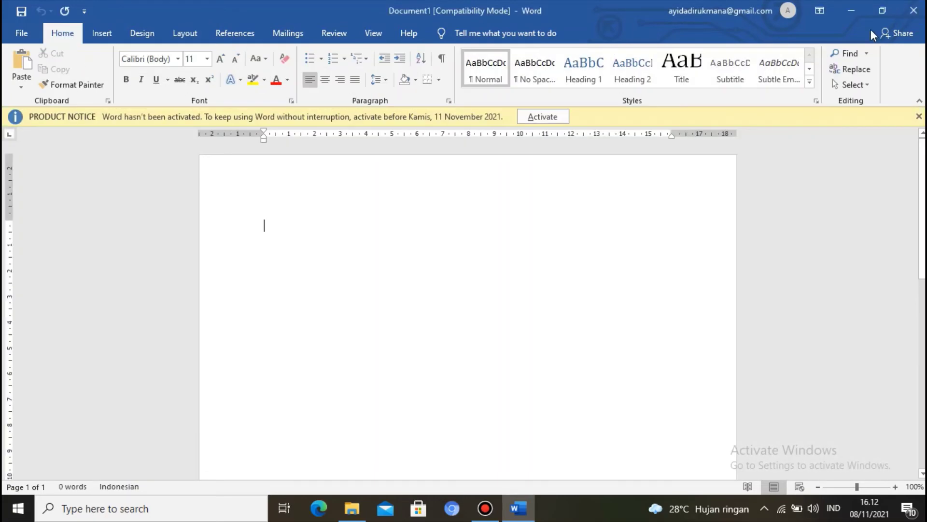
left_click(911, 14)
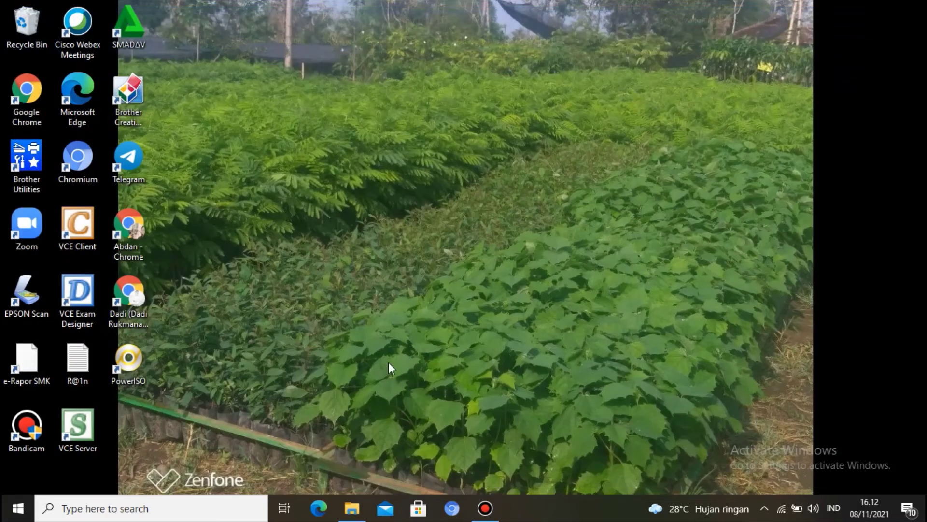
left_click(184, 513)
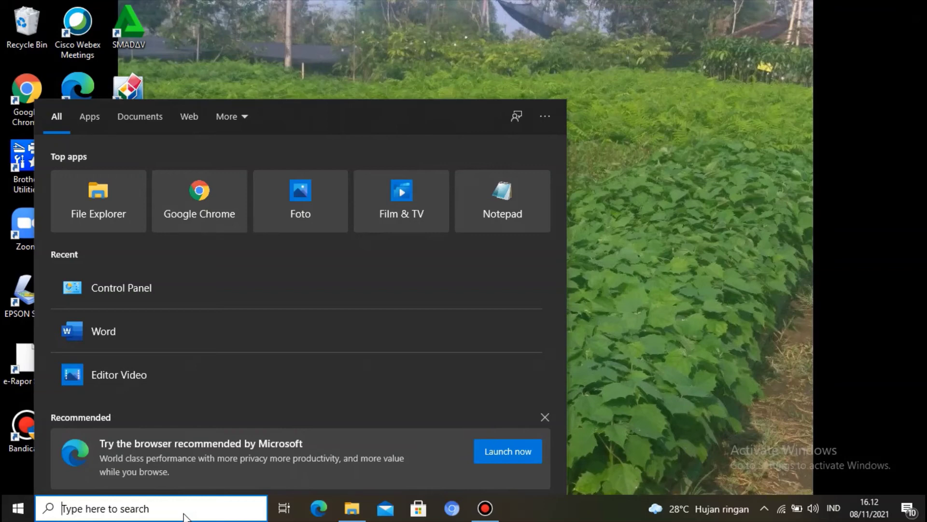
type("exc")
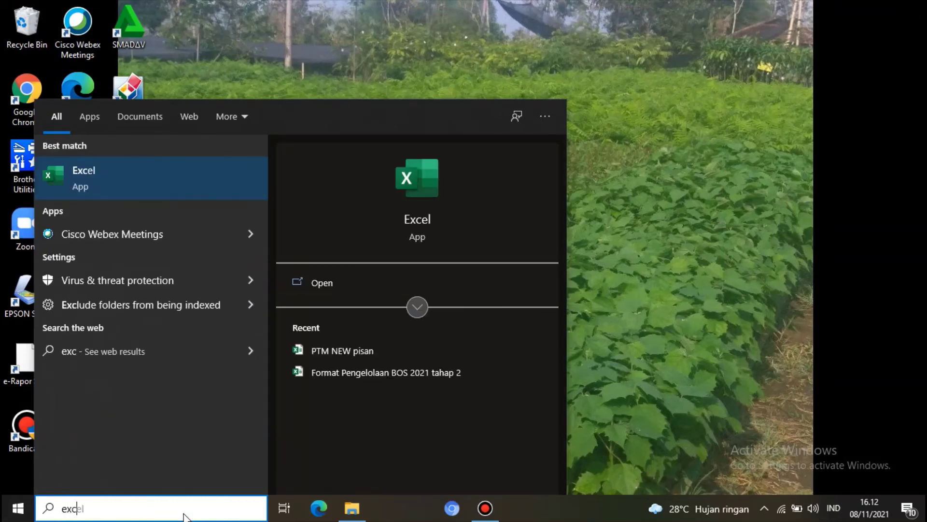
type("el")
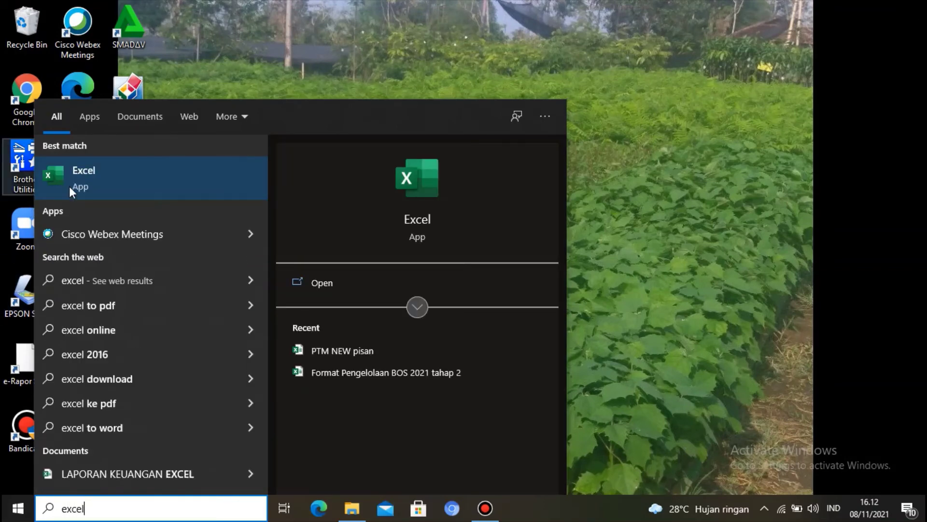
left_click(95, 182)
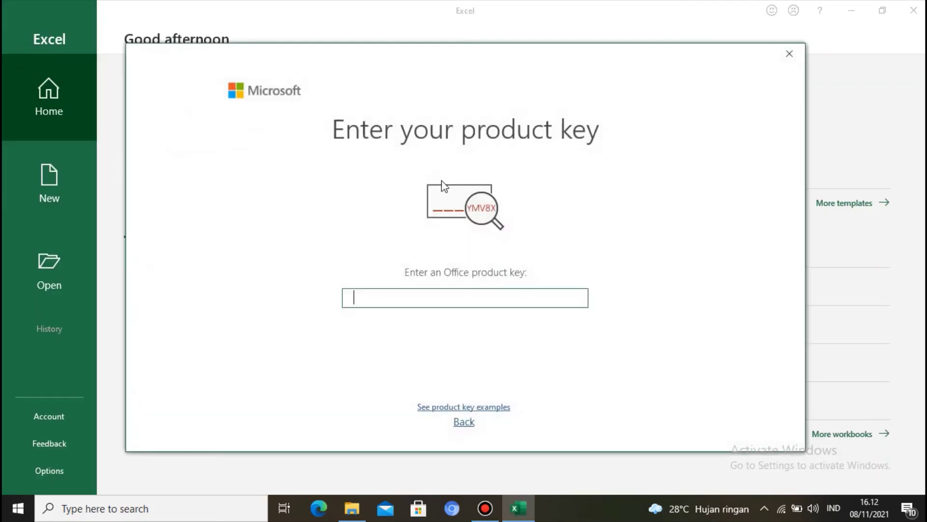
left_click(789, 53)
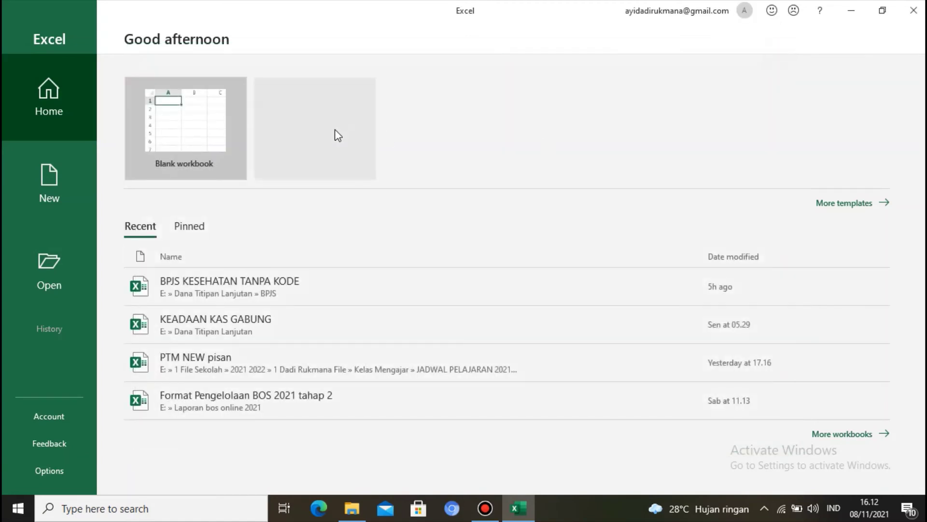
In blank workbook Book1, scroll the Page Layout Size list (Letter, Legal, A4, Envelope Monarch) without choosing
left_click(206, 129)
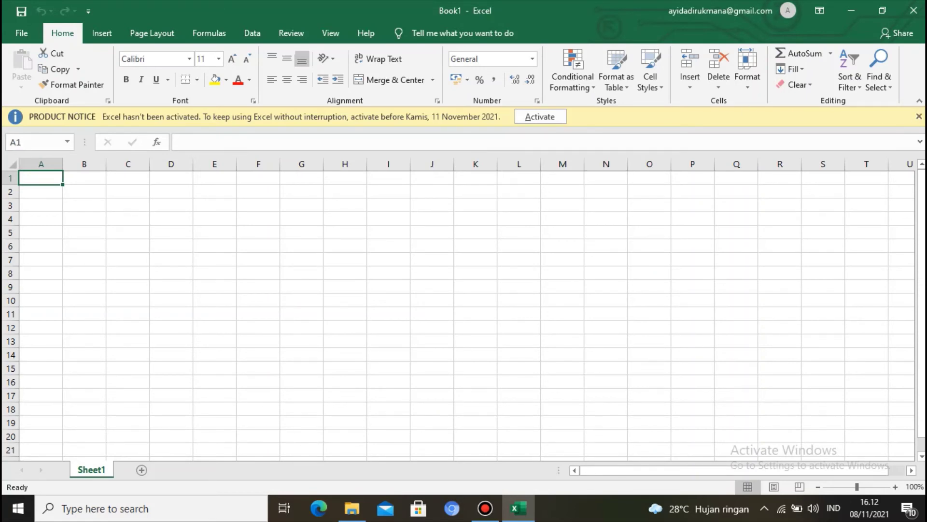
left_click(918, 117)
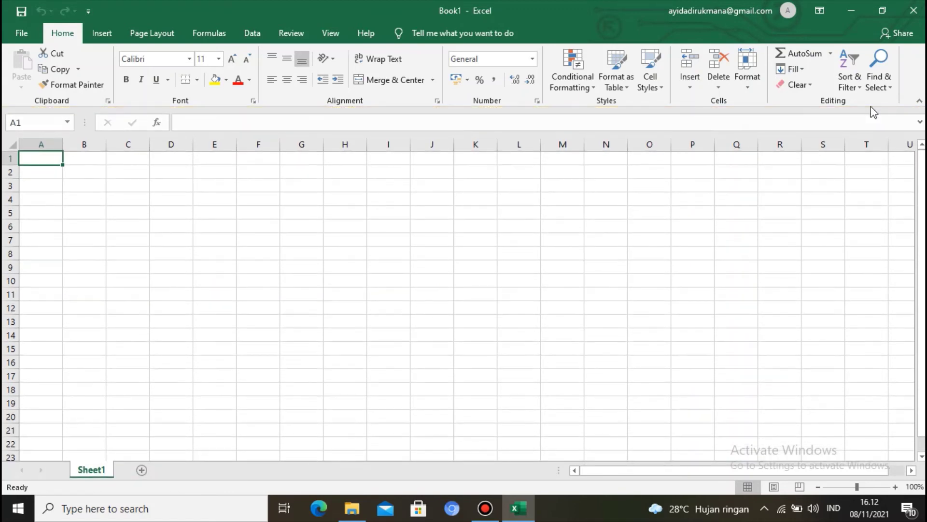
left_click(159, 39)
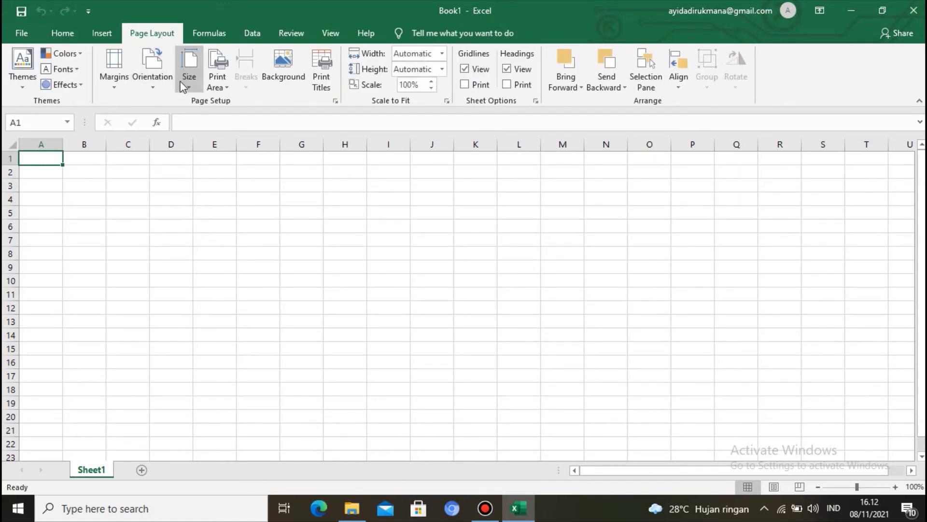
left_click(181, 89)
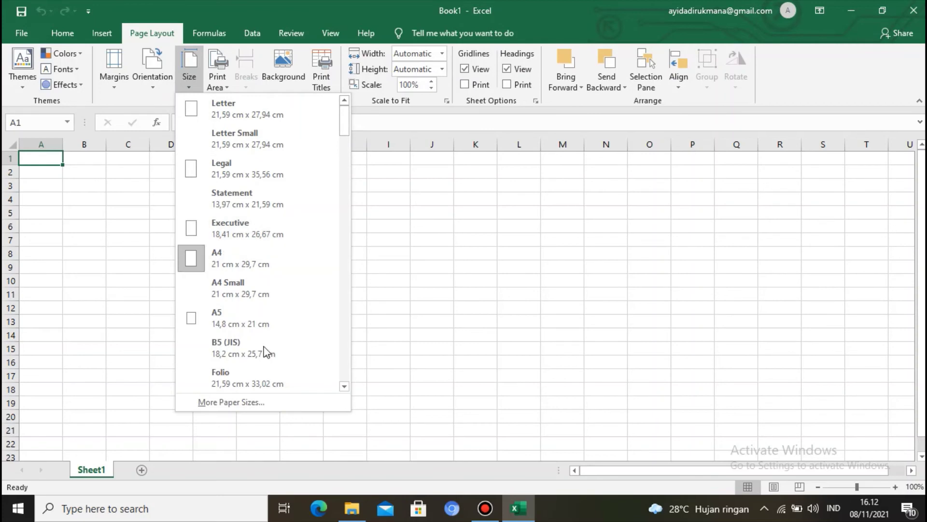
left_click(450, 269)
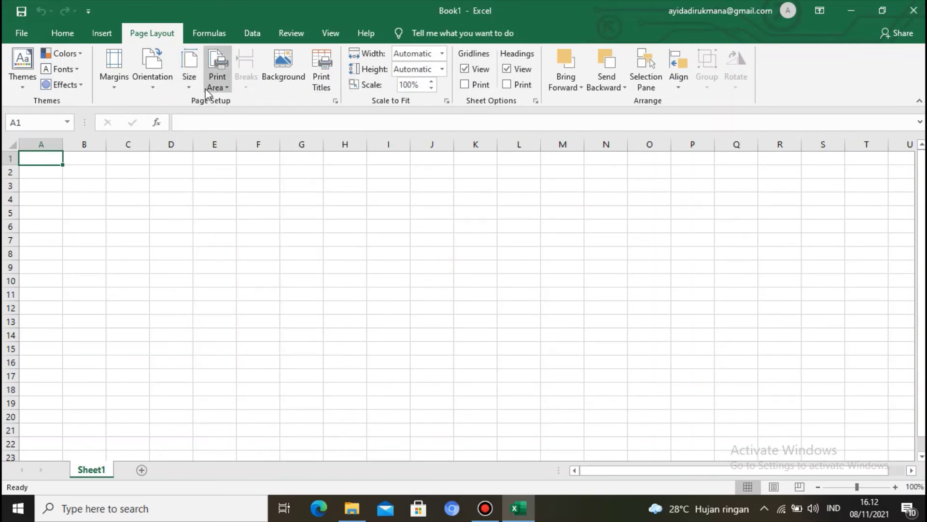
left_click(191, 88)
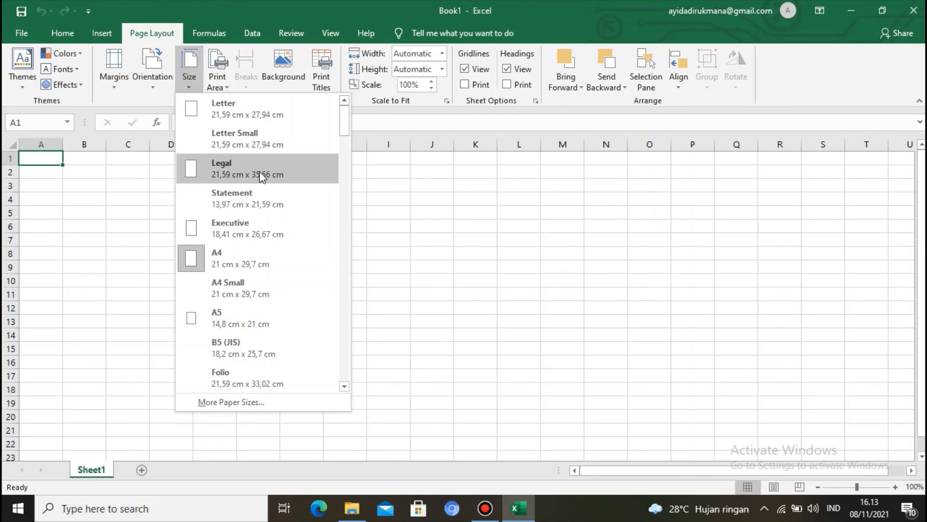
scroll(260, 173, "down", 3)
scroll(269, 203, "down", 5)
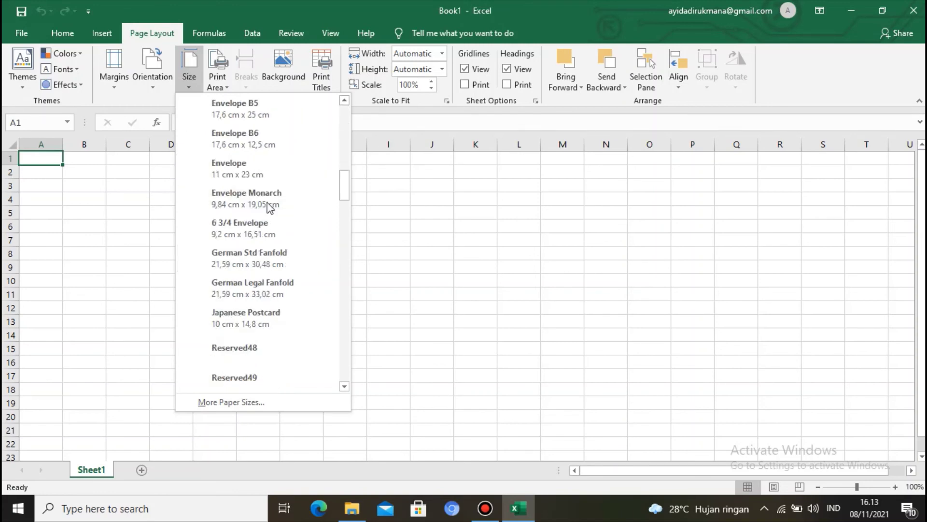
scroll(269, 206, "down", 3)
left_click(478, 215)
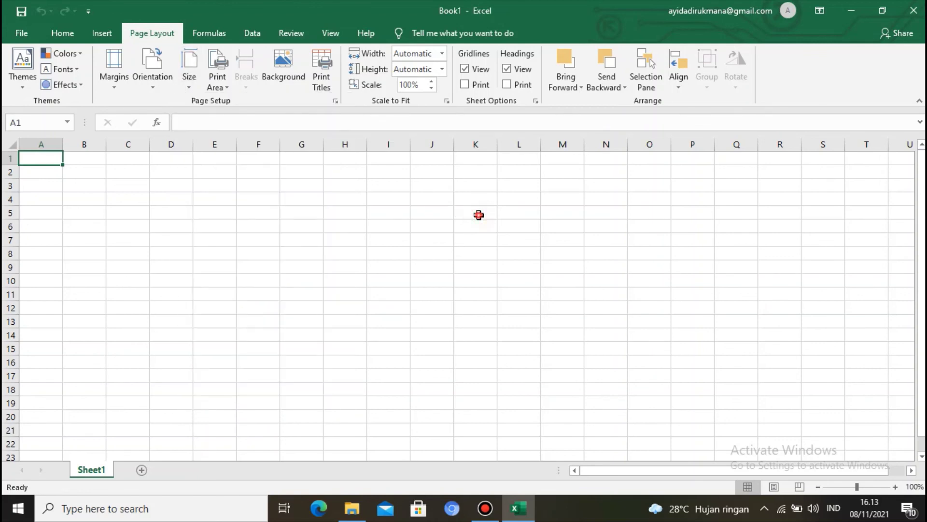
Close the Excel window and bring the Bandicam recorder window forward from the taskbar
left_click(479, 213)
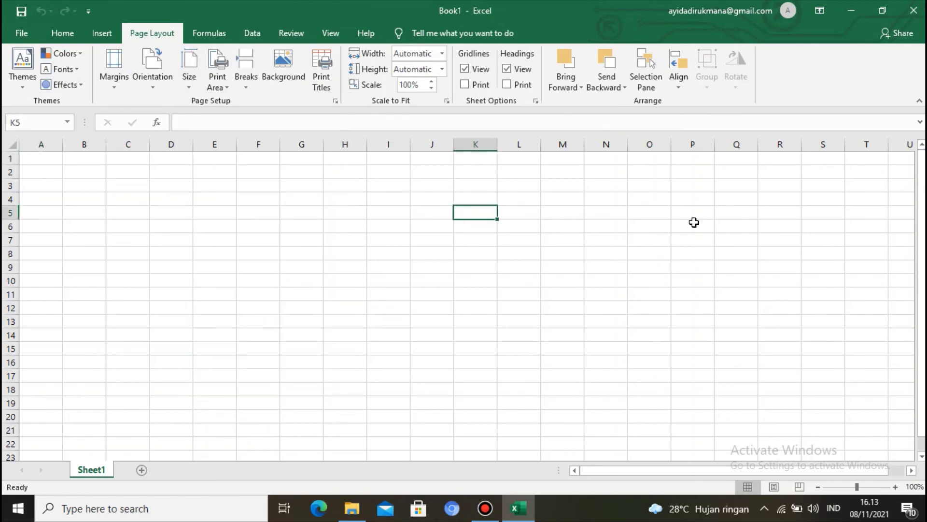
left_click(917, 16)
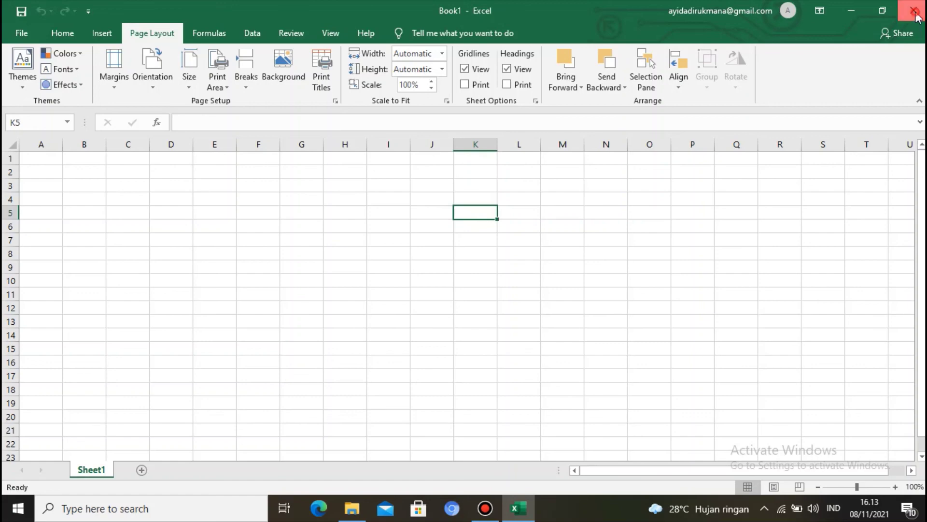
left_click(485, 508)
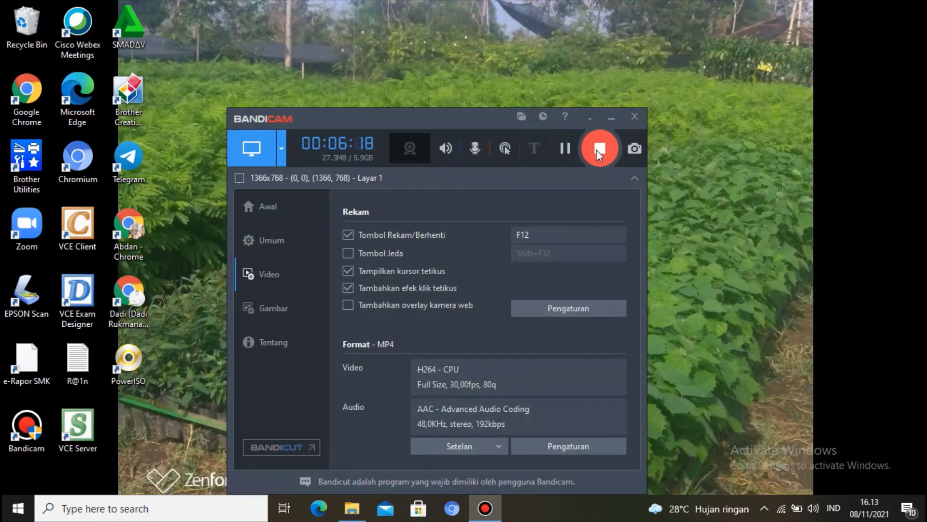